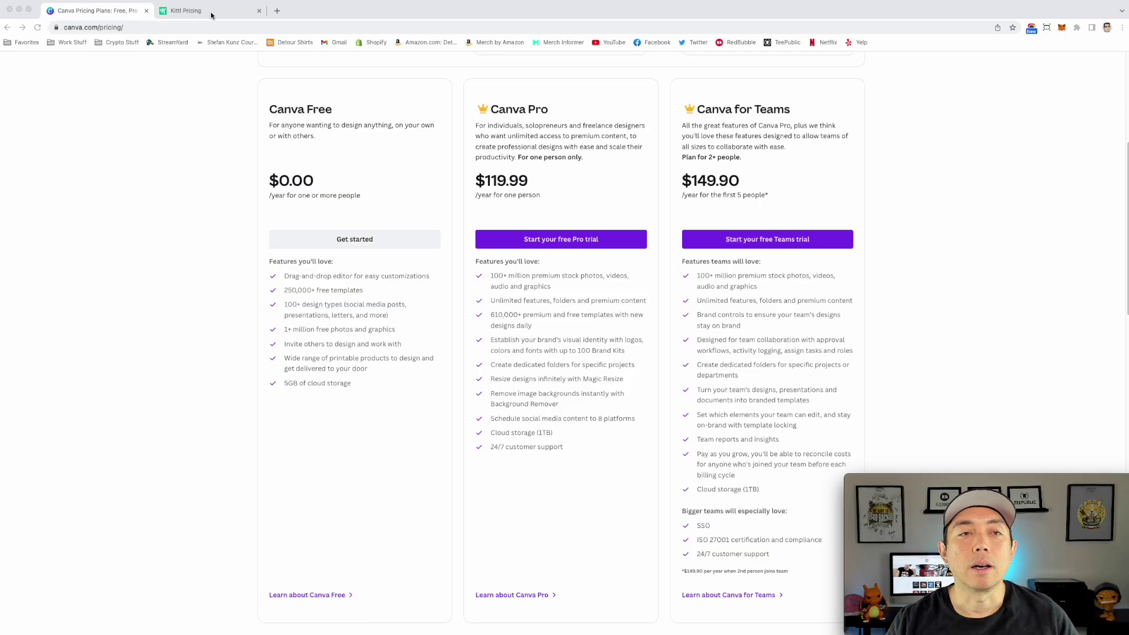
# Review Kittl's four-plan pricing page, then return to Canva's T-shirt templates gallery.
pyautogui.click(209, 11)
pyautogui.scroll(-2, 361, 216)
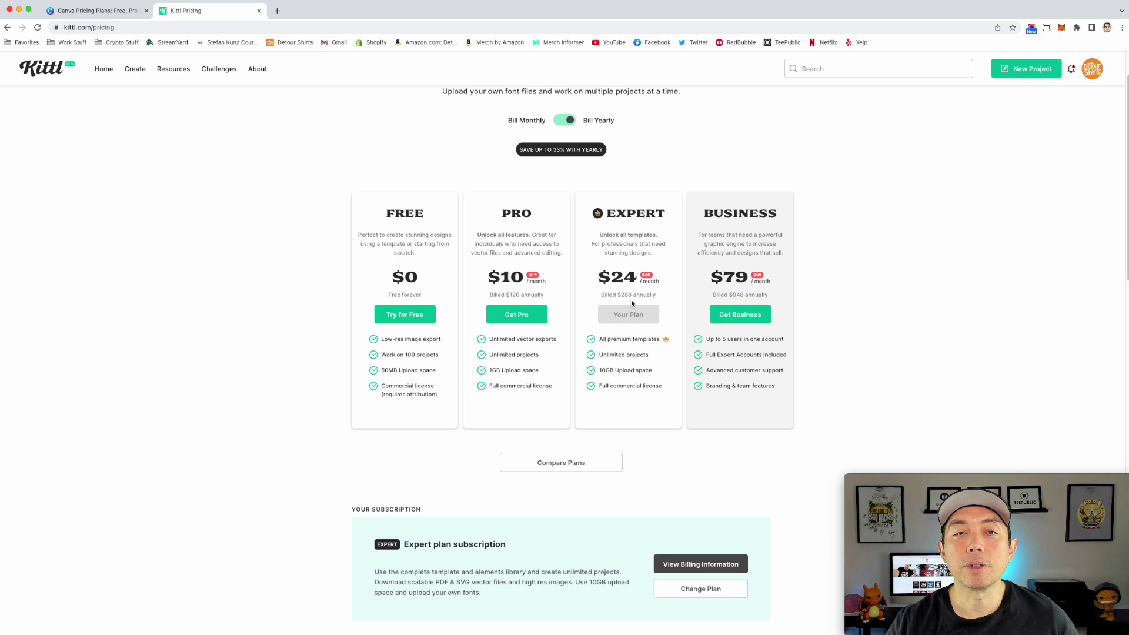
pyautogui.click(93, 9)
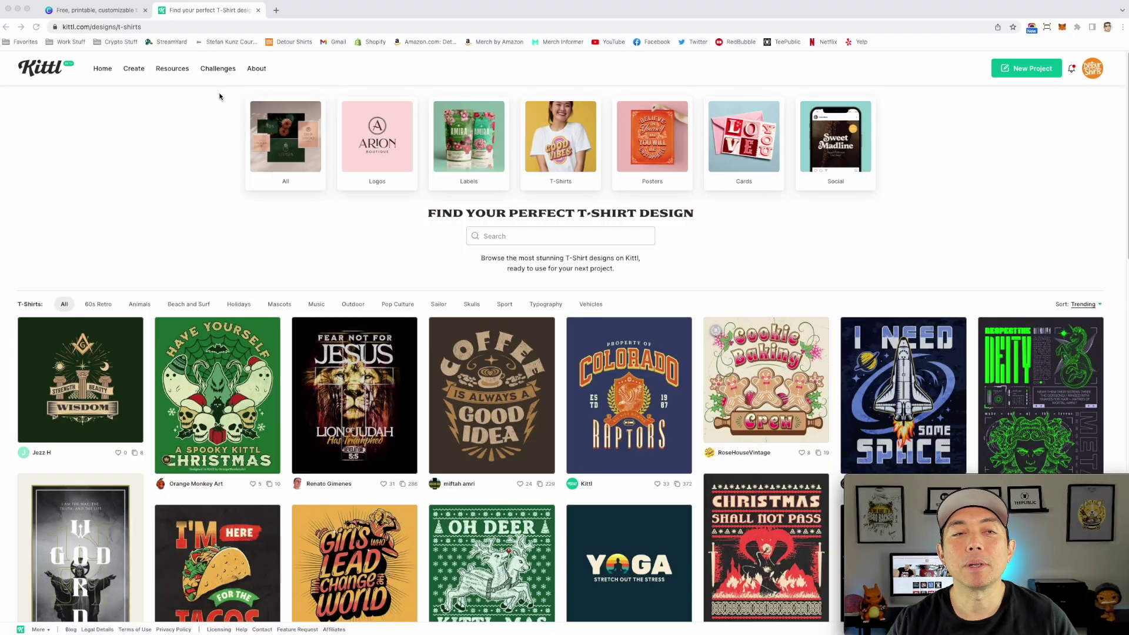
pyautogui.click(100, 11)
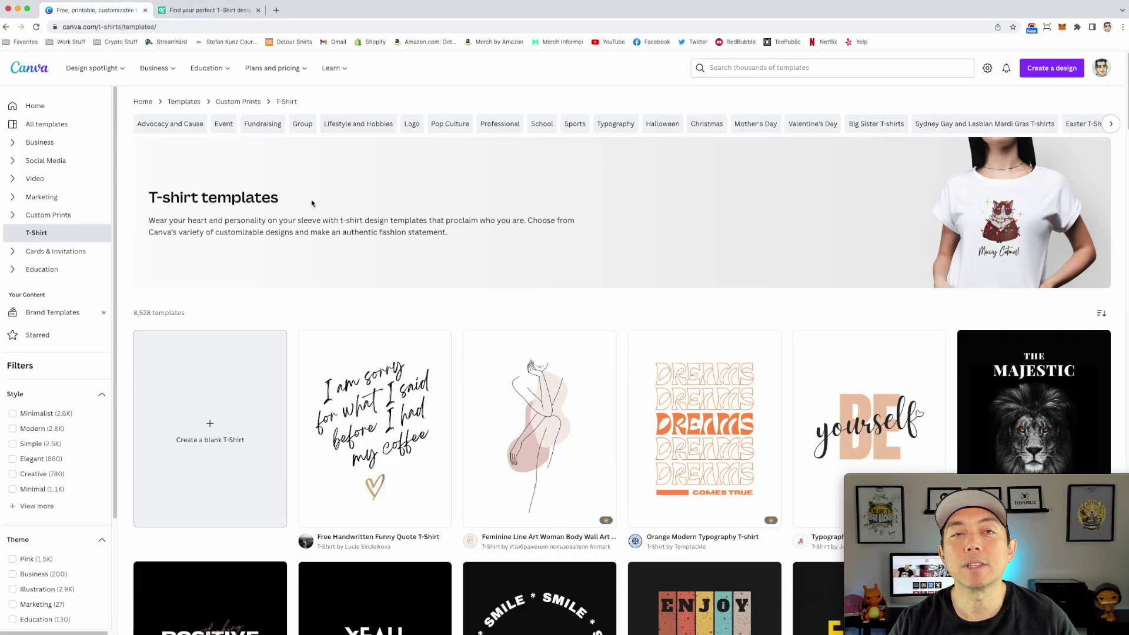
# Scroll down Canva's grid of 8,528 T-shirt templates, then bring up Kittl's T-shirt gallery.
pyautogui.scroll(-1, 398, 257)
pyautogui.scroll(1, 265, 197)
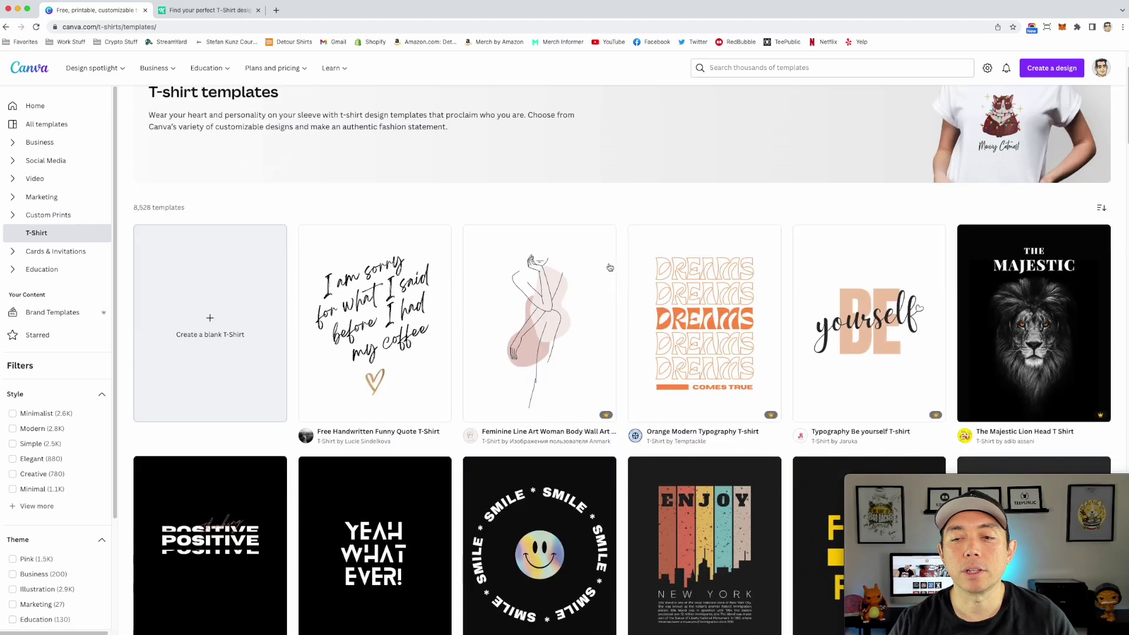
pyautogui.scroll(-5, 603, 274)
pyautogui.scroll(-6, 604, 274)
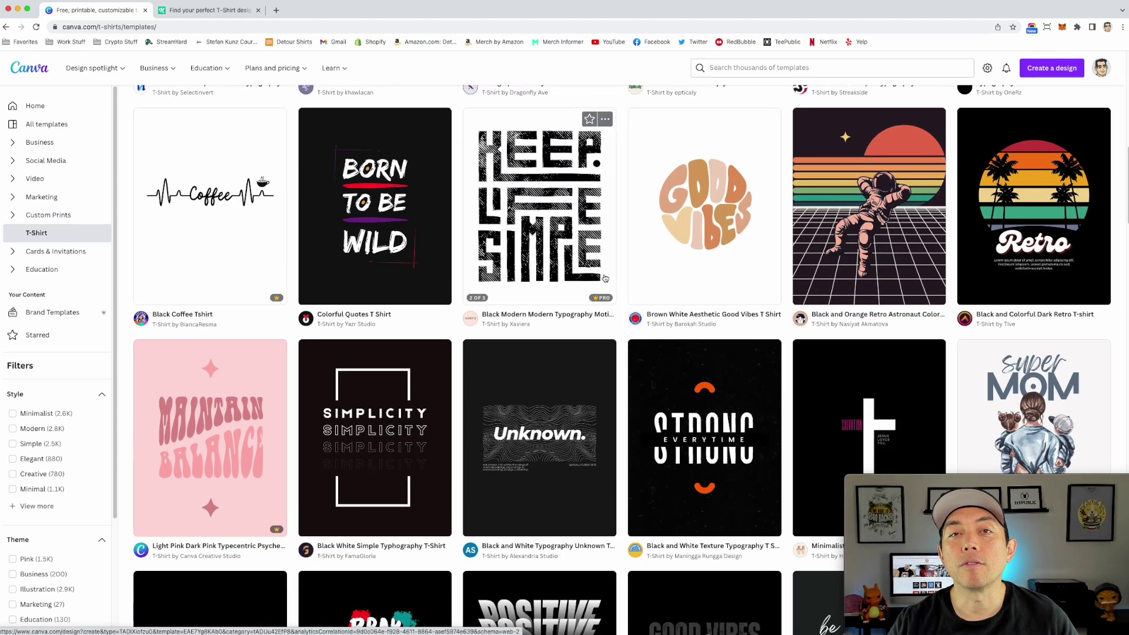
pyautogui.scroll(-4, 606, 282)
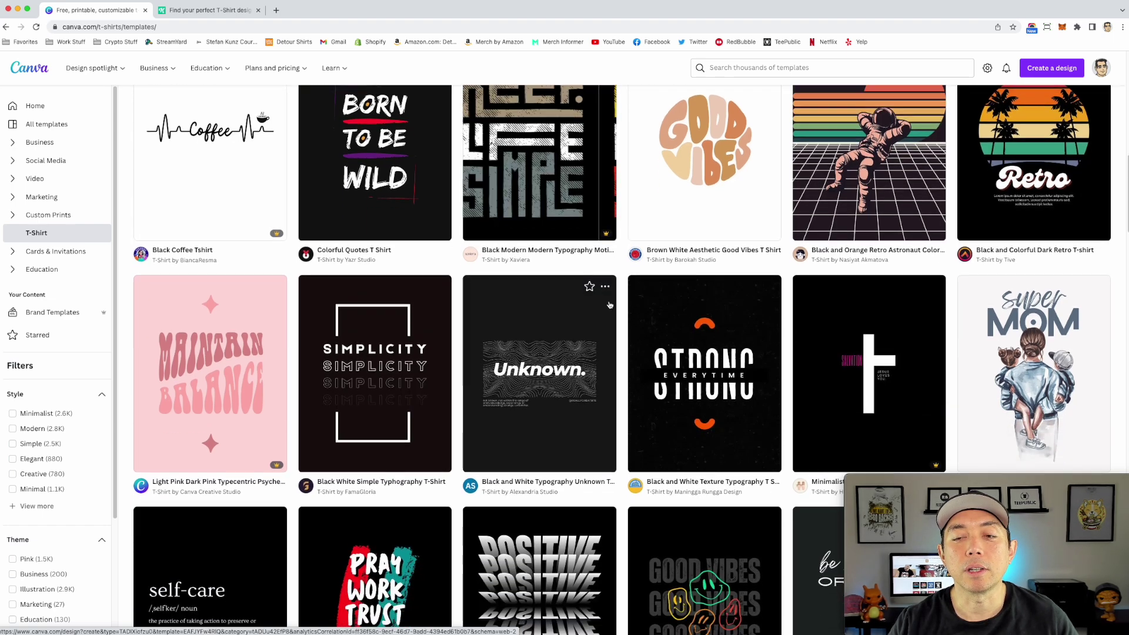
pyautogui.scroll(-8, 610, 305)
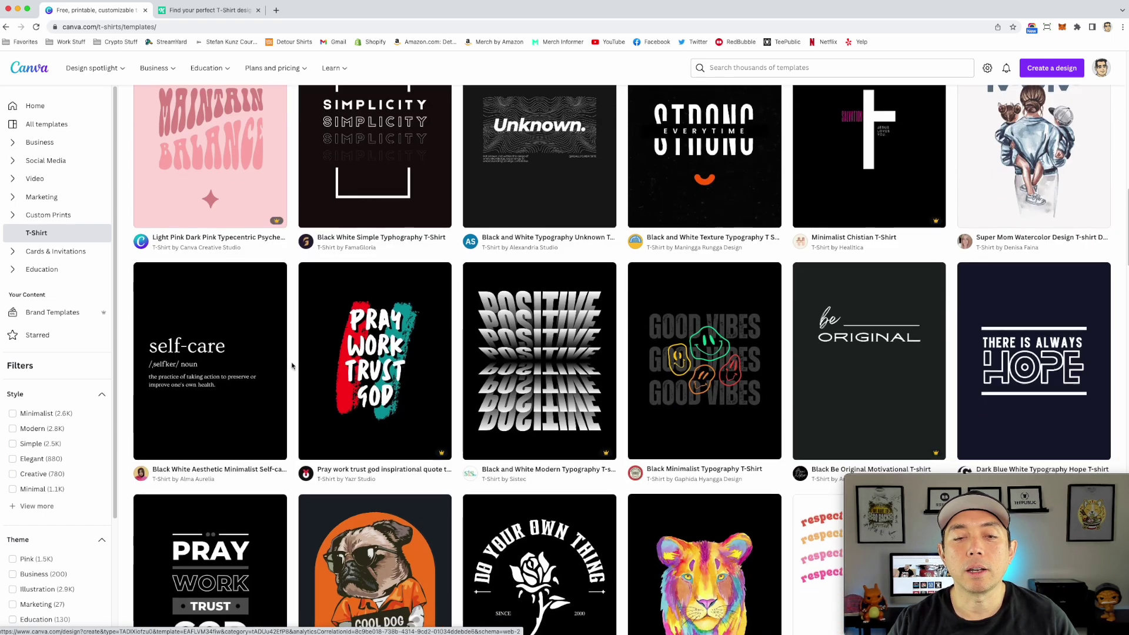
pyautogui.scroll(-2, 575, 369)
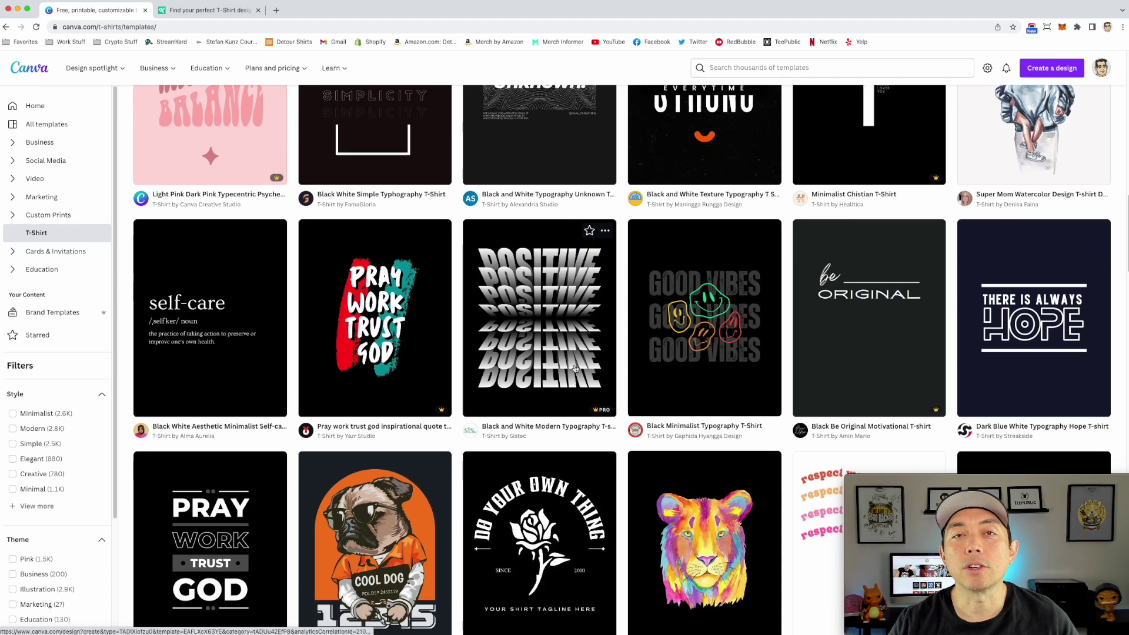
pyautogui.scroll(-9, 575, 368)
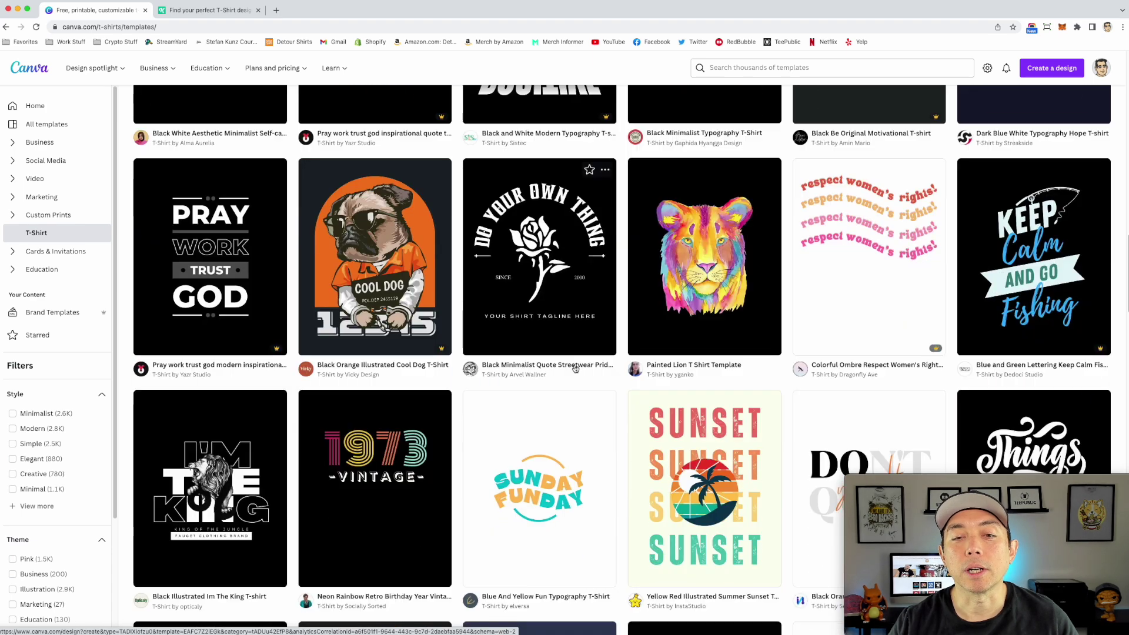
pyautogui.scroll(-7, 701, 306)
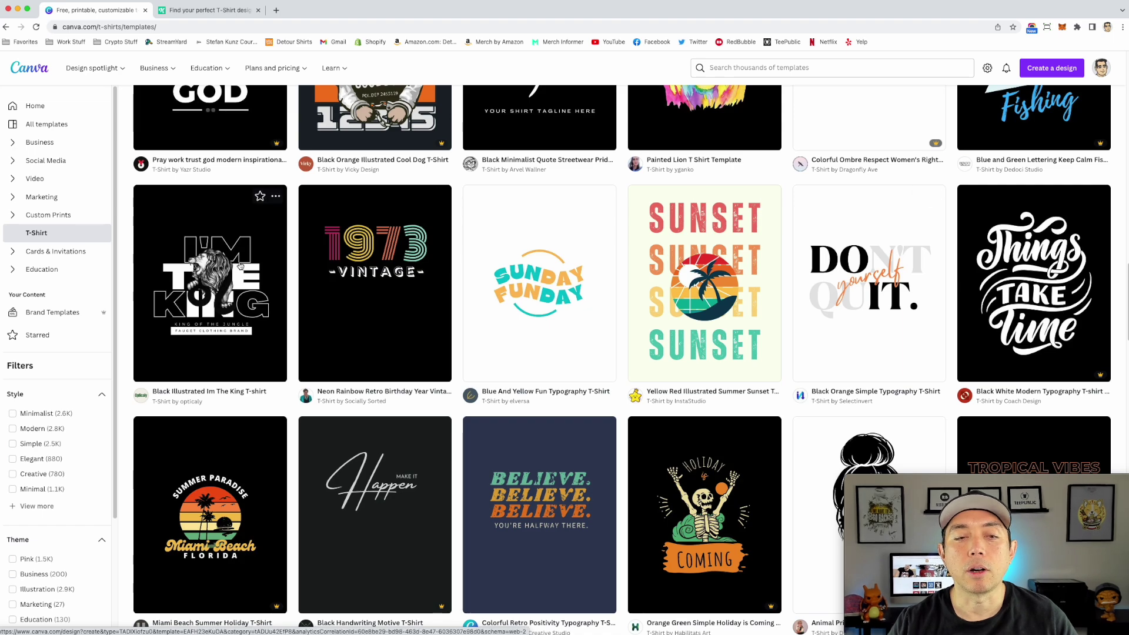
pyautogui.scroll(-3, 420, 294)
pyautogui.scroll(-10, 419, 295)
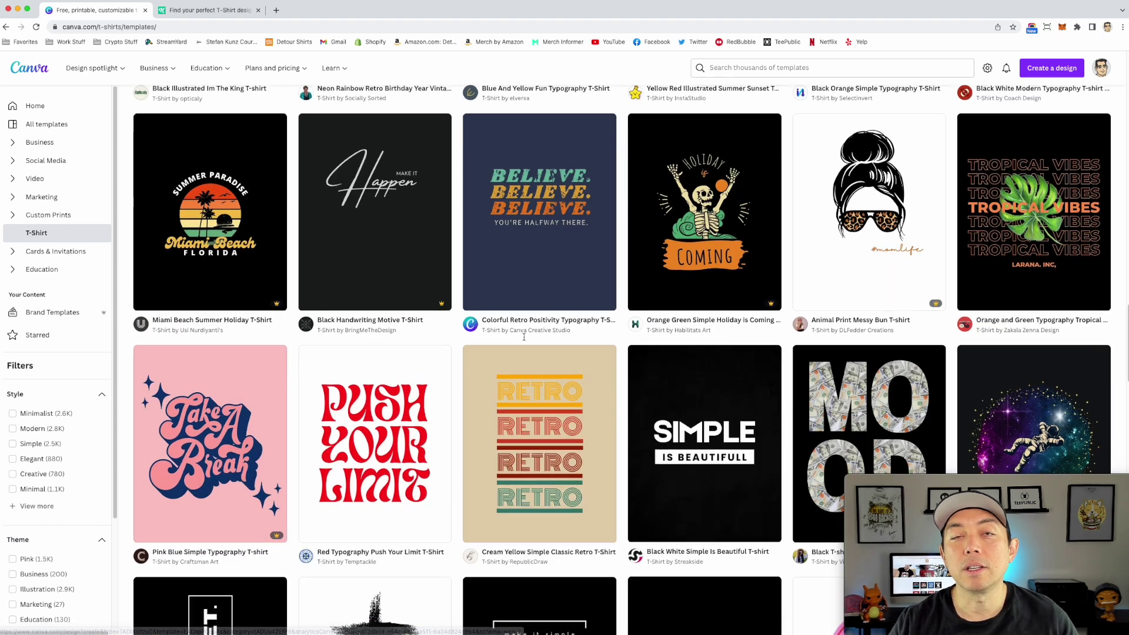
pyautogui.scroll(-6, 523, 336)
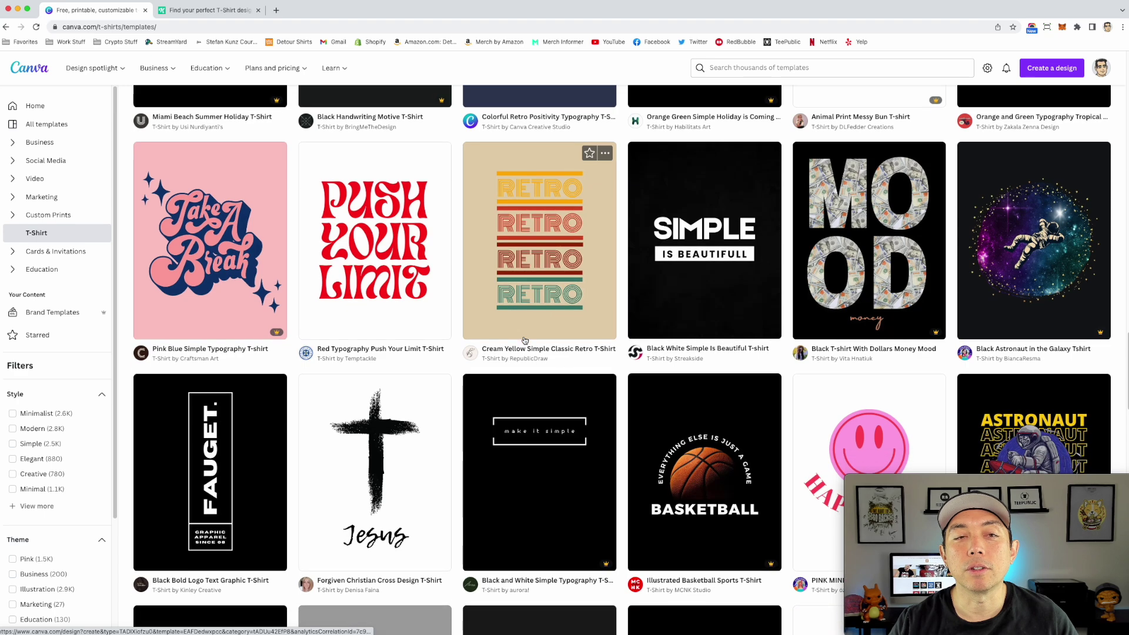
pyautogui.click(186, 10)
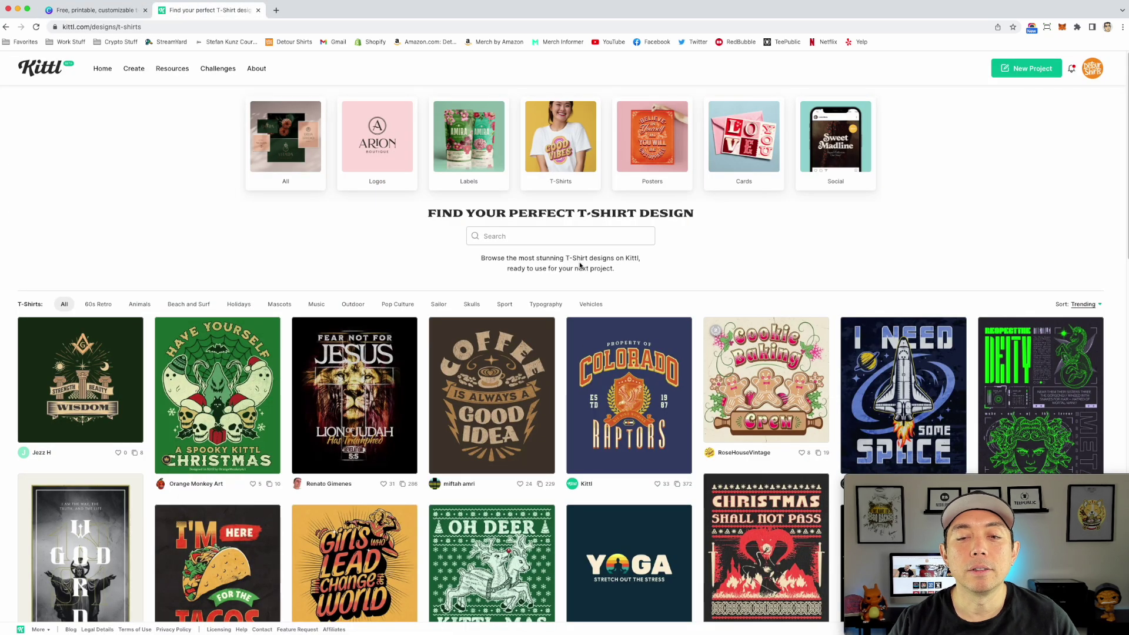
# Scroll Kittl's trending T-shirt designs, briefly comparing them with Canva's templates.
pyautogui.scroll(-15, 588, 264)
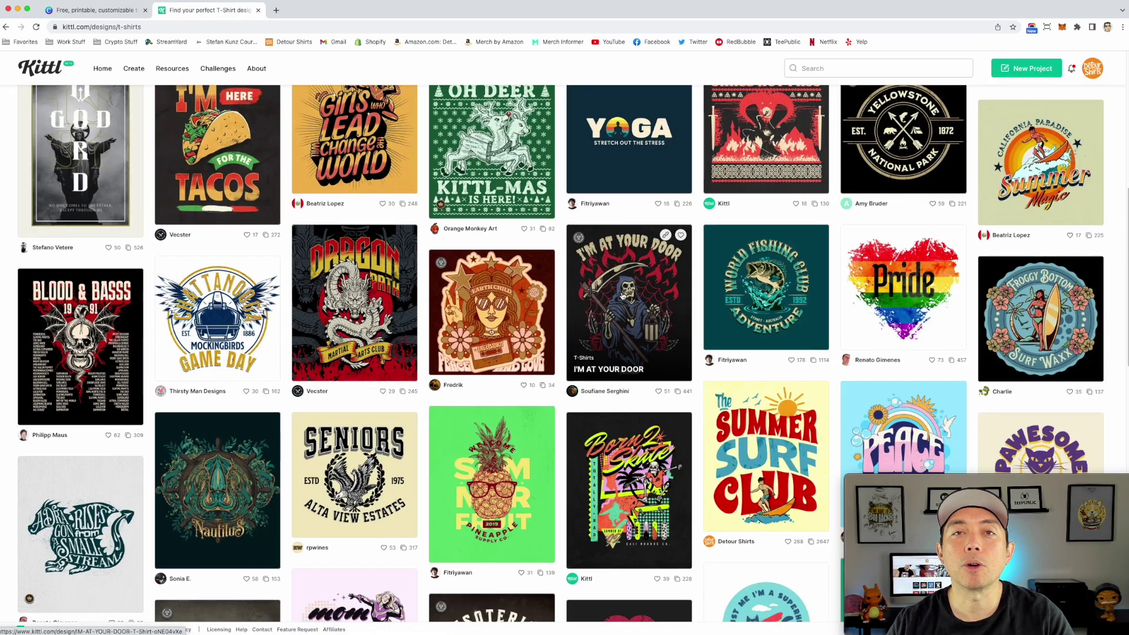
pyautogui.scroll(-1, 623, 295)
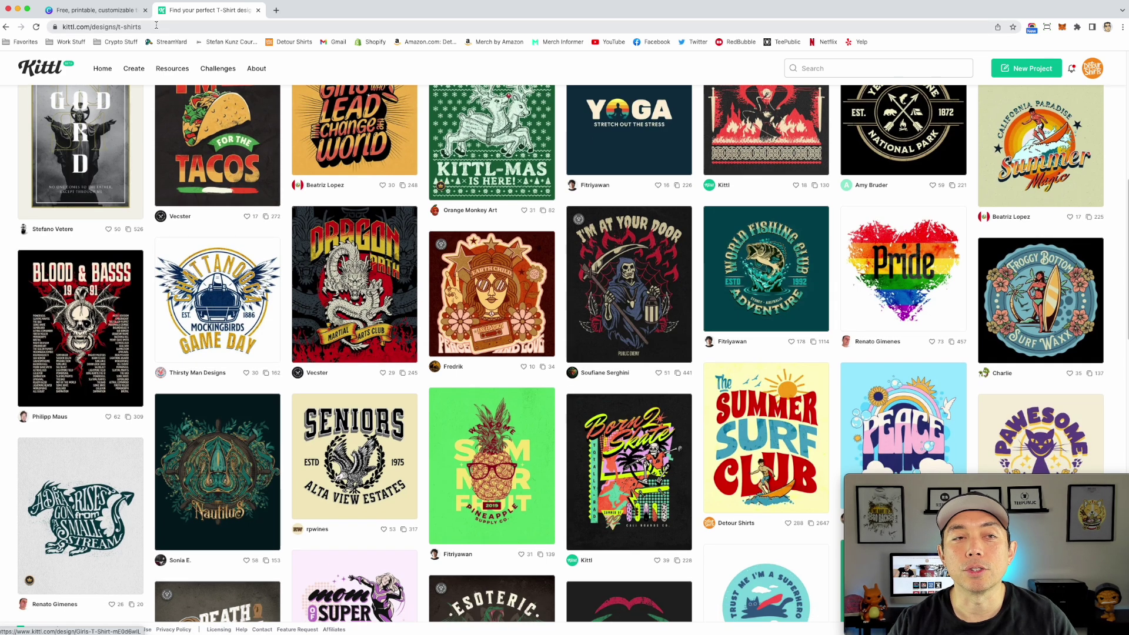
pyautogui.click(94, 12)
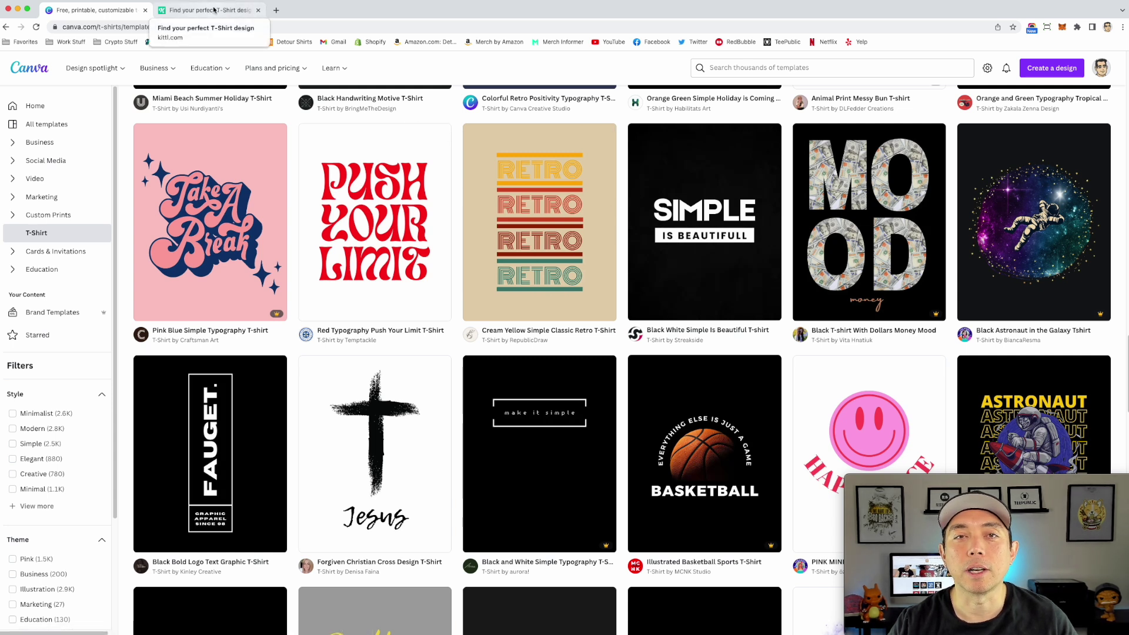
pyautogui.click(216, 10)
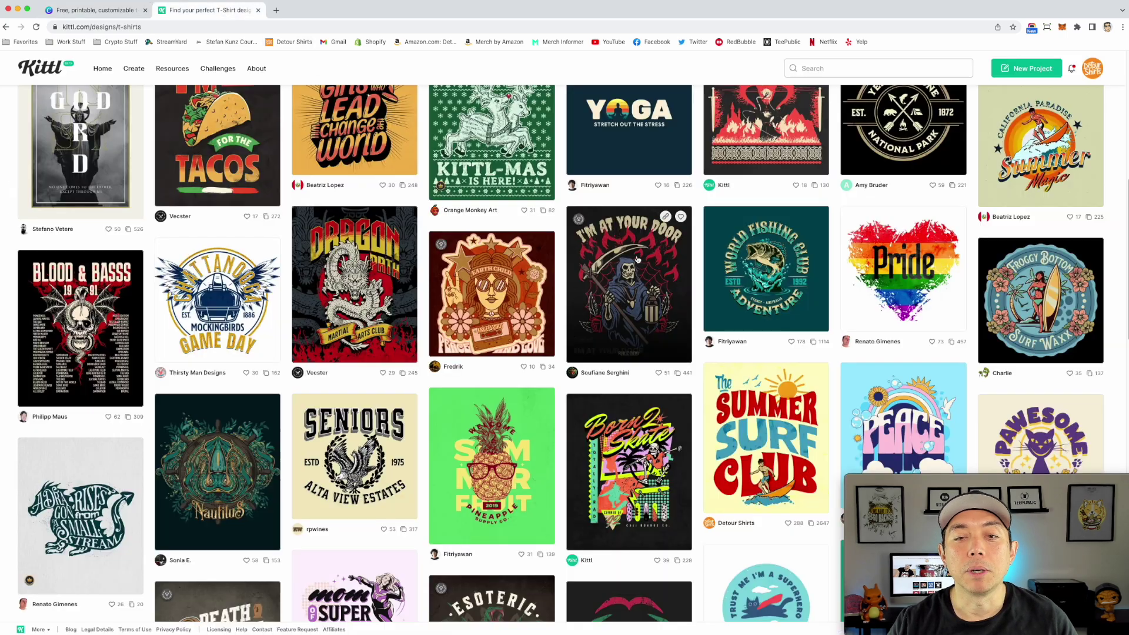
pyautogui.scroll(-3, 636, 259)
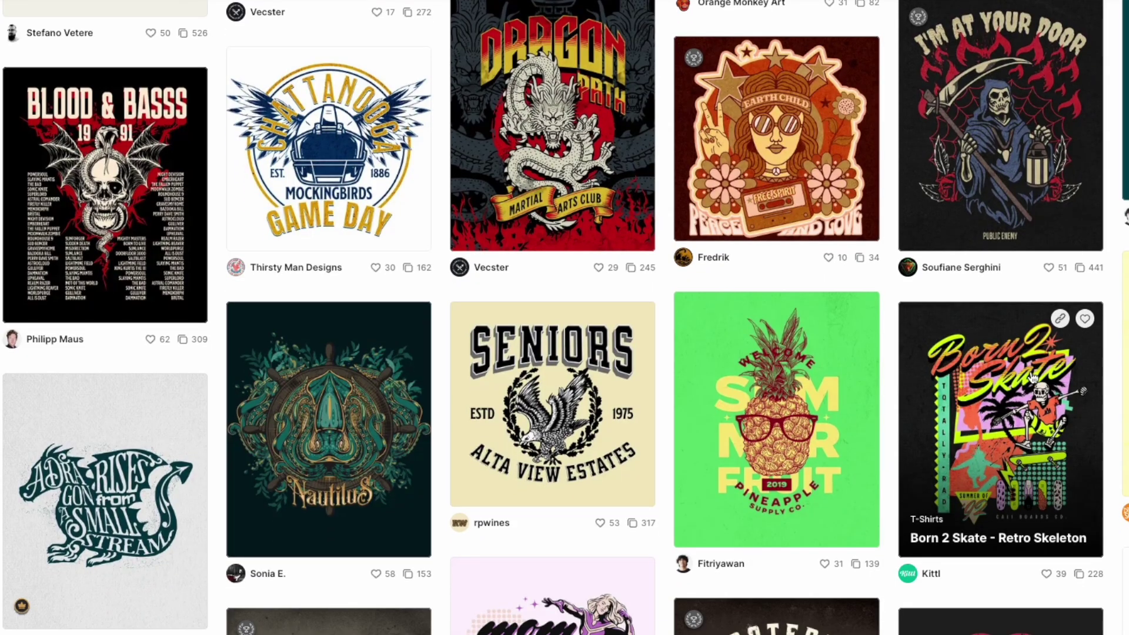
pyautogui.scroll(-3, 1033, 377)
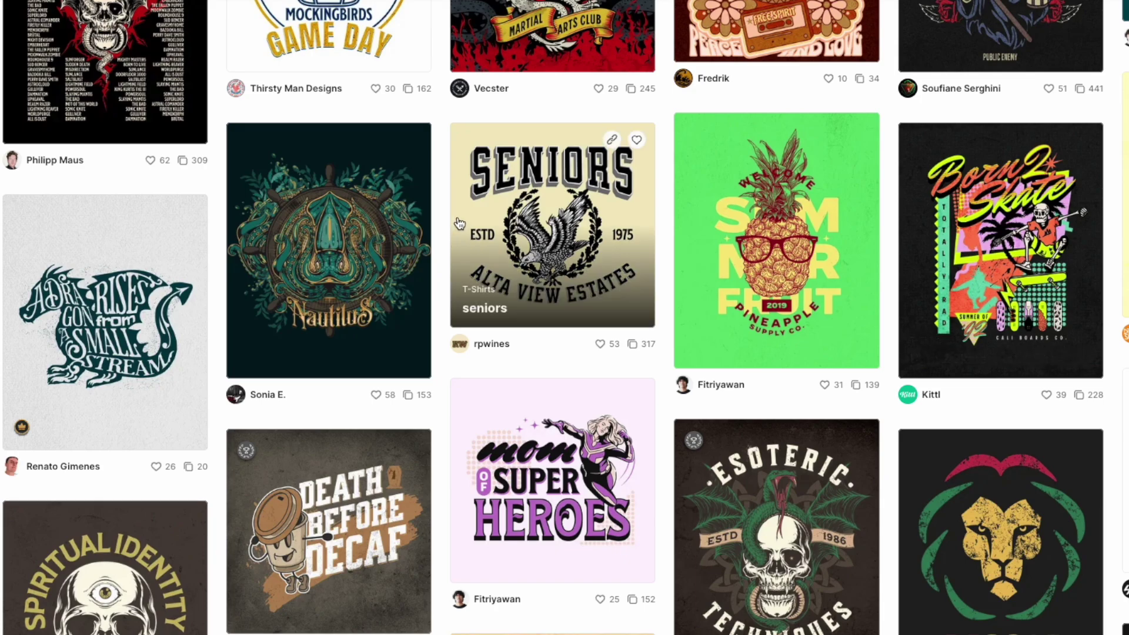
pyautogui.scroll(-5, 663, 252)
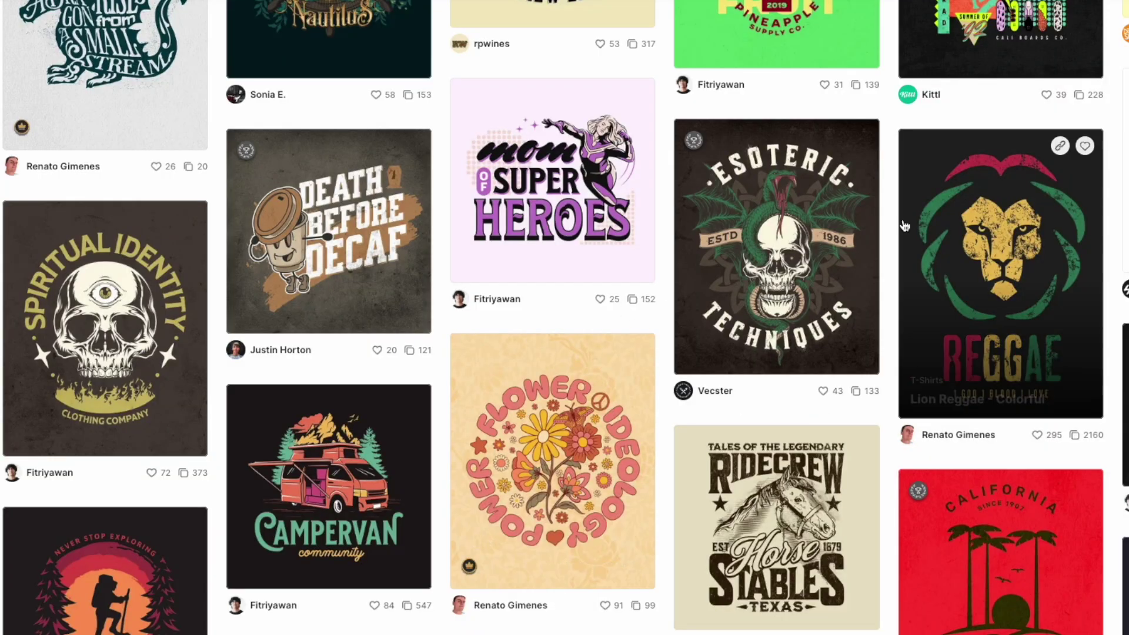
pyautogui.scroll(-1, 874, 303)
pyautogui.scroll(-7, 874, 303)
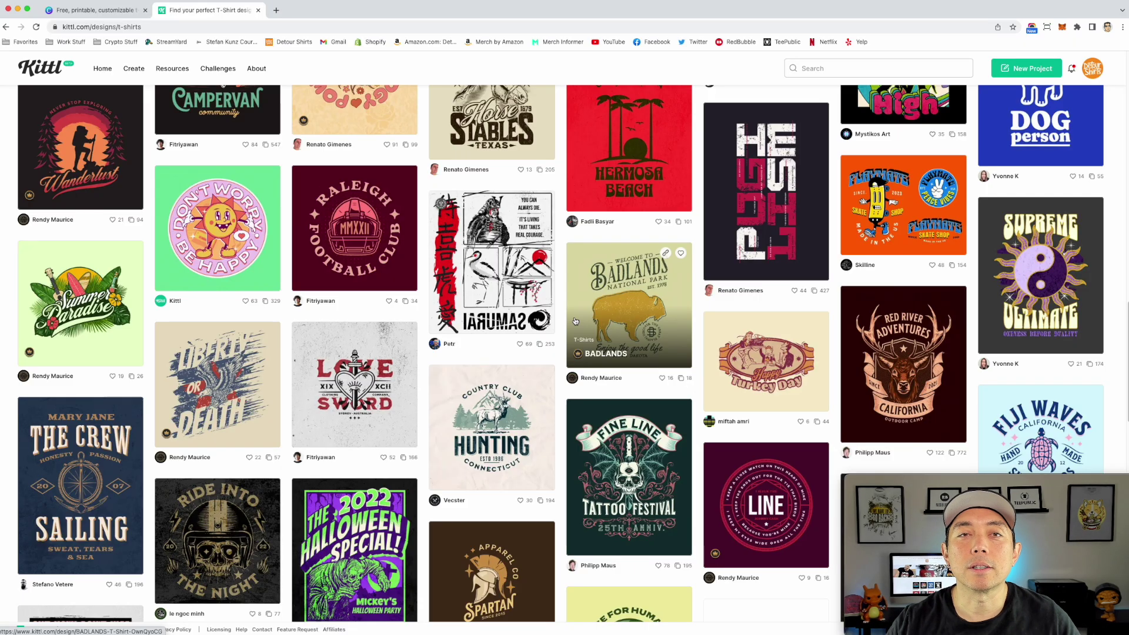
# Glance at Canva's templates again, then keep scrolling Kittl's T-shirt design grid.
pyautogui.click(88, 10)
pyautogui.click(204, 14)
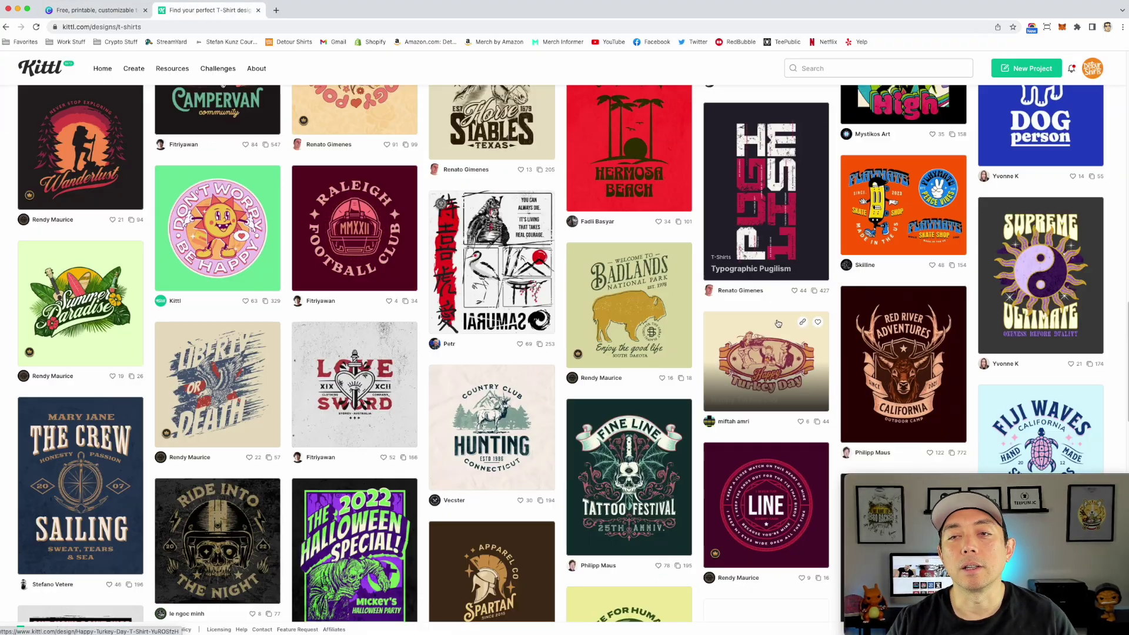
pyautogui.scroll(3, 769, 358)
pyautogui.scroll(15, 769, 359)
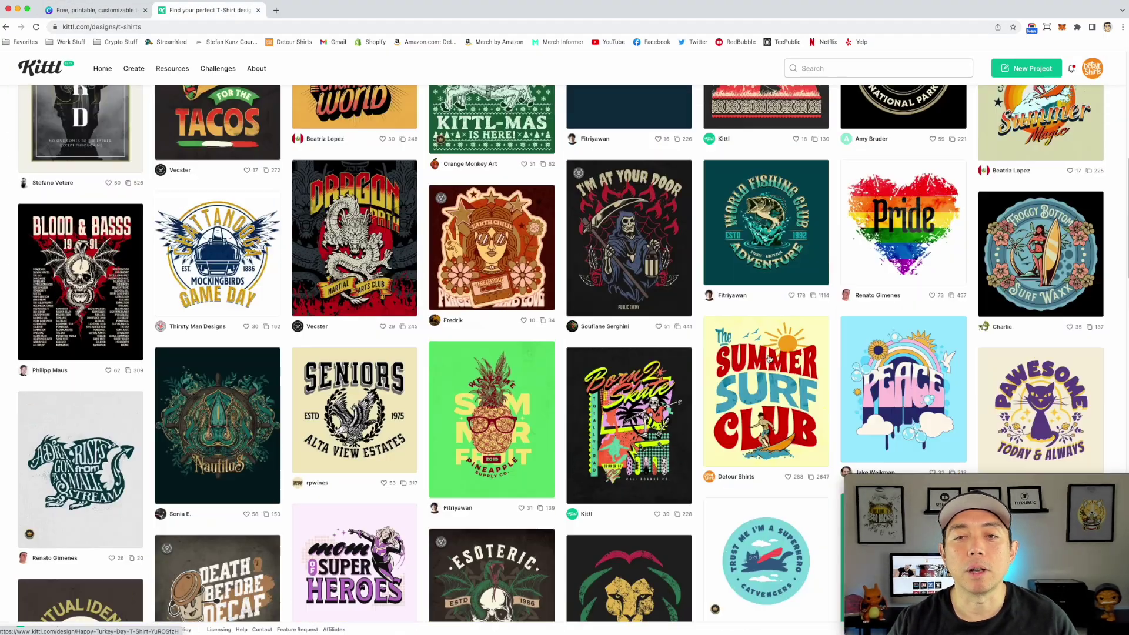
pyautogui.scroll(-4, 768, 359)
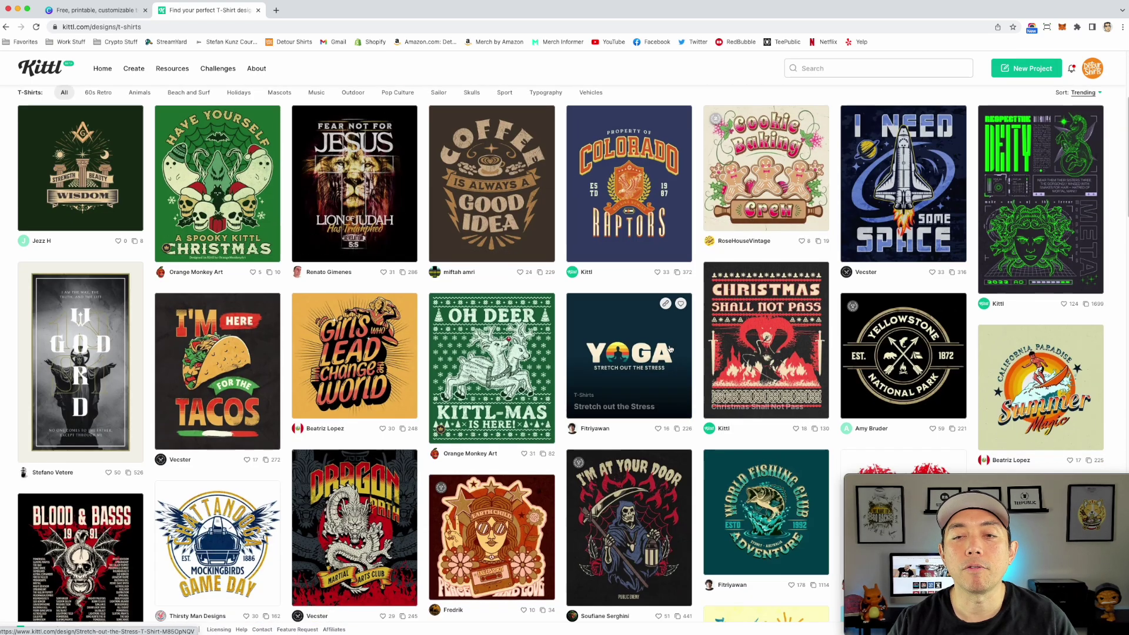
pyautogui.scroll(-5, 673, 347)
pyautogui.scroll(-6, 673, 347)
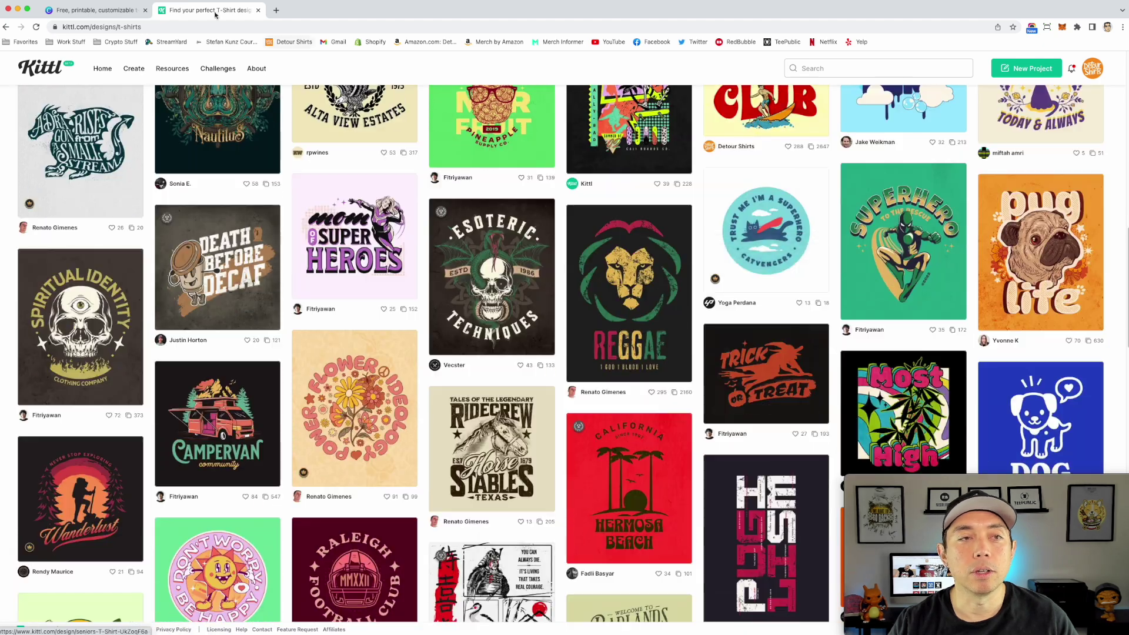
# Return to Canva's T-shirt templates gallery and scroll further down it.
pyautogui.click(94, 10)
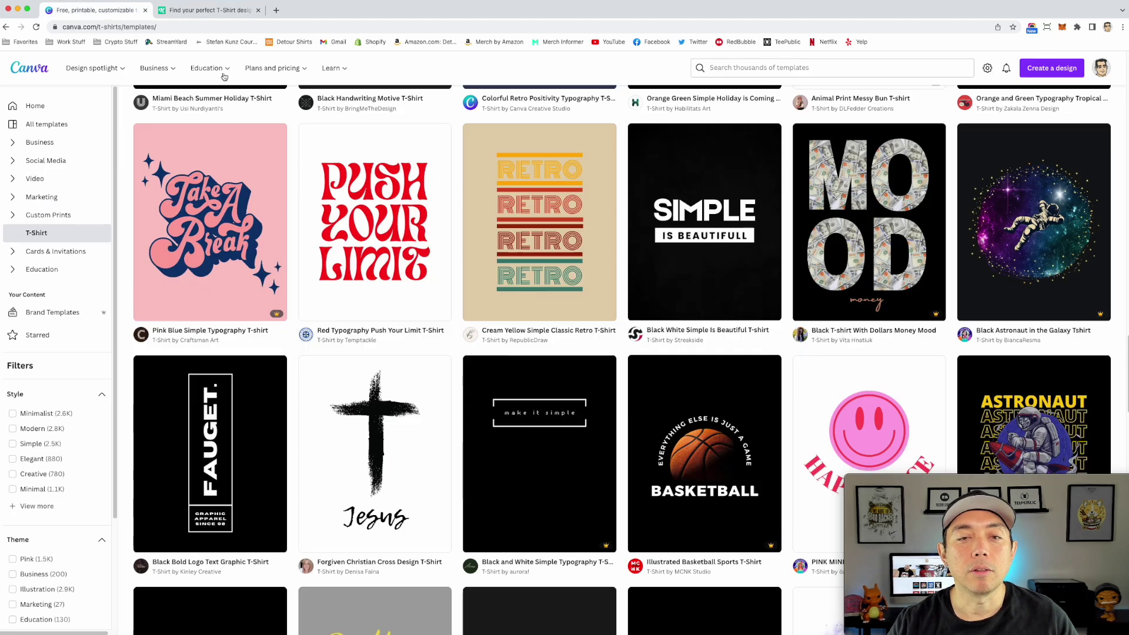
pyautogui.scroll(-1, 792, 284)
pyautogui.scroll(-8, 792, 284)
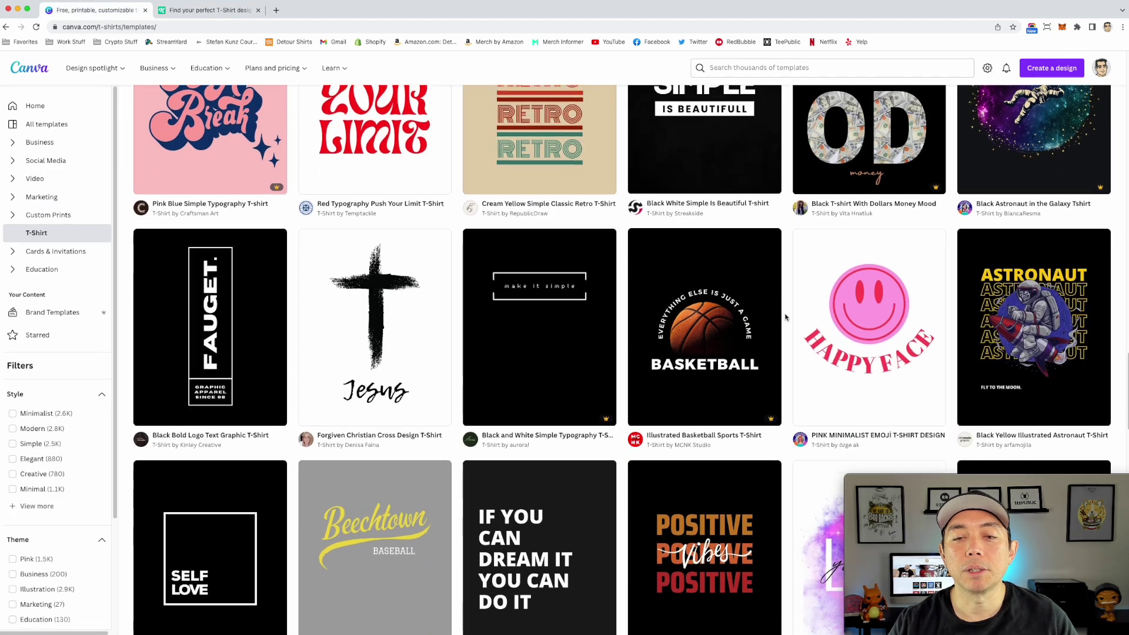
pyautogui.scroll(-5, 785, 318)
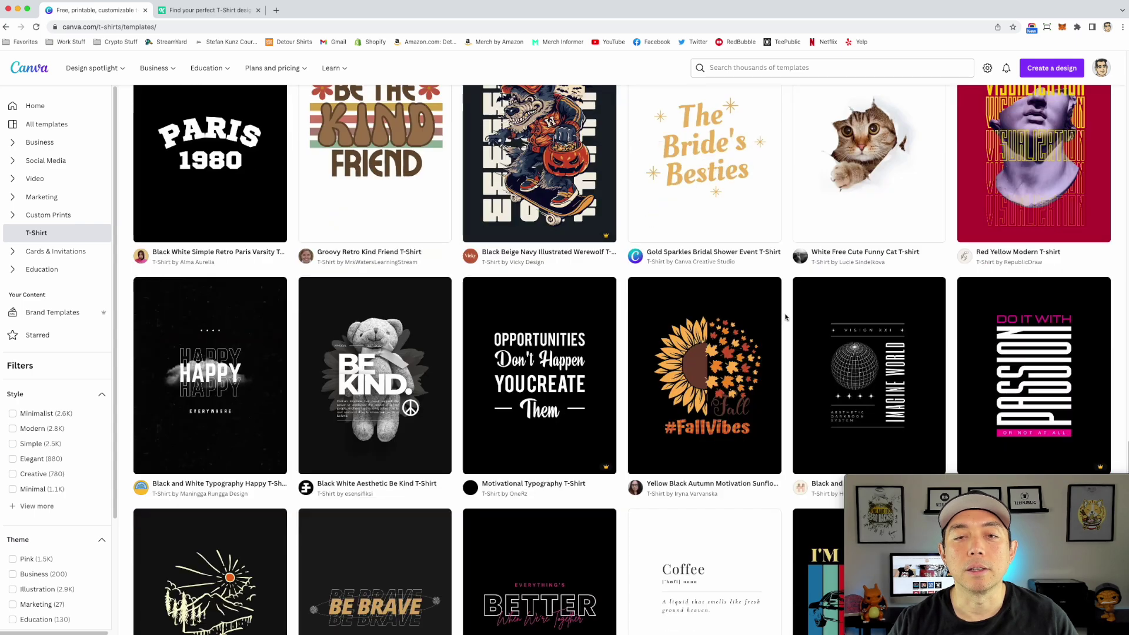
pyautogui.scroll(-2, 785, 318)
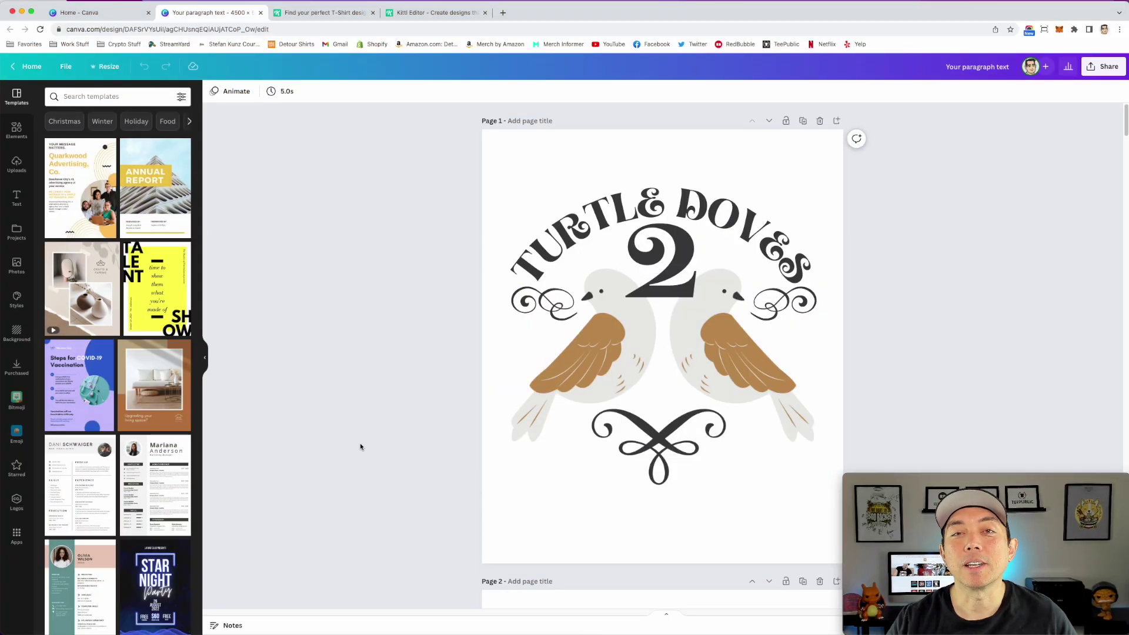
# Apply the Glitch effect to the TURTLE DOVES title after trying Shadow, Lift and Echo, keeping its Curve shape.
pyautogui.click(517, 345)
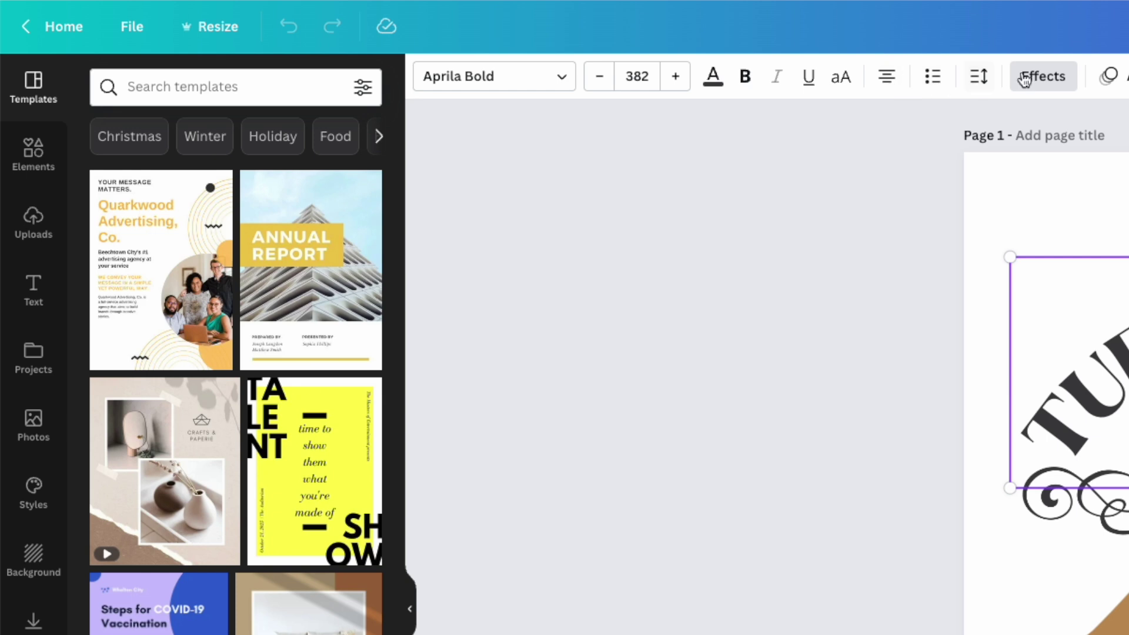
pyautogui.click(1025, 80)
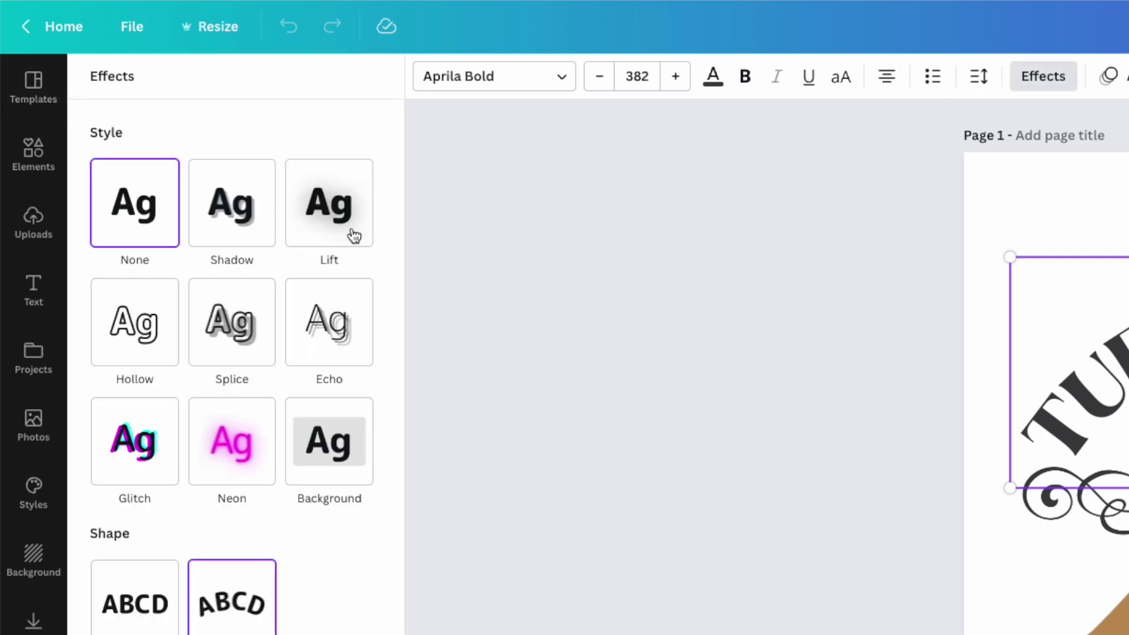
pyautogui.click(237, 221)
pyautogui.click(332, 218)
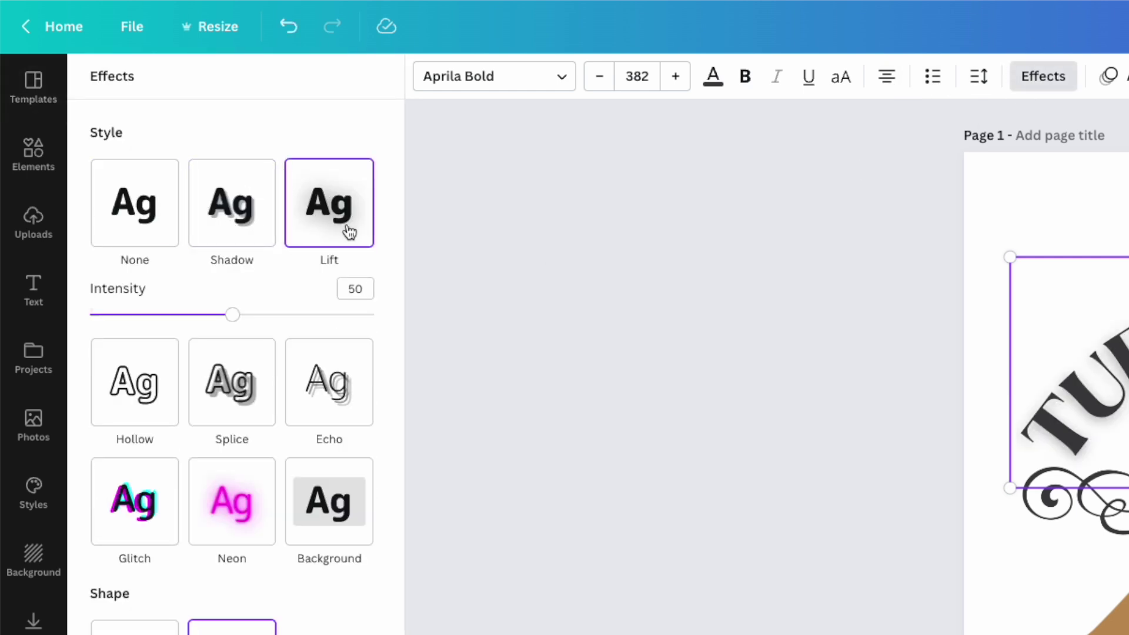
pyautogui.click(344, 353)
pyautogui.click(135, 597)
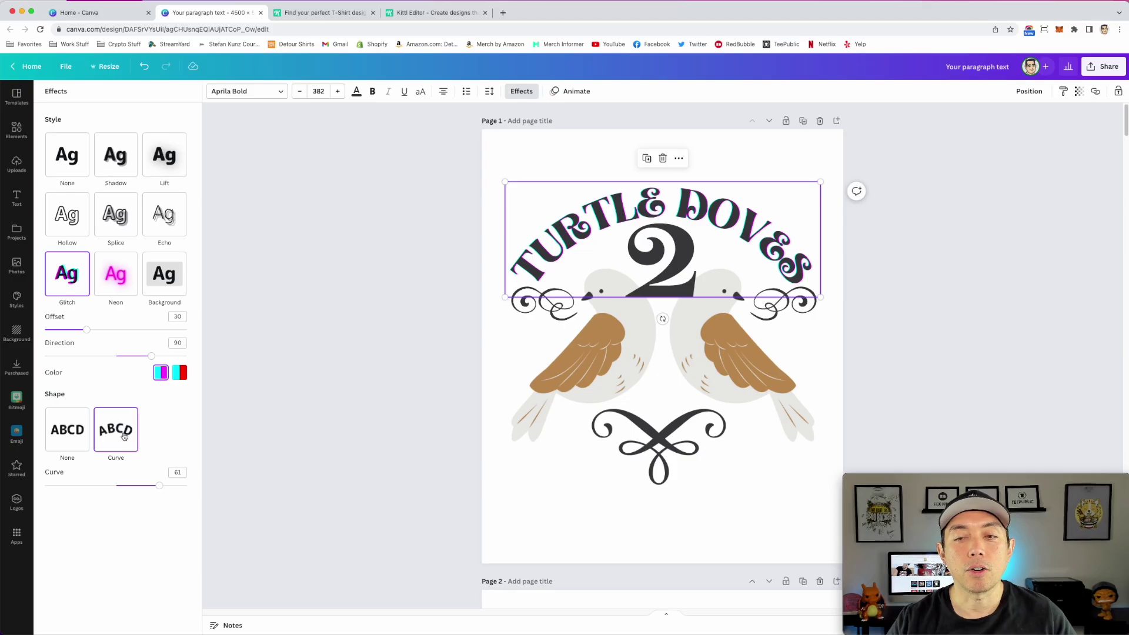
pyautogui.click(66, 434)
pyautogui.click(117, 433)
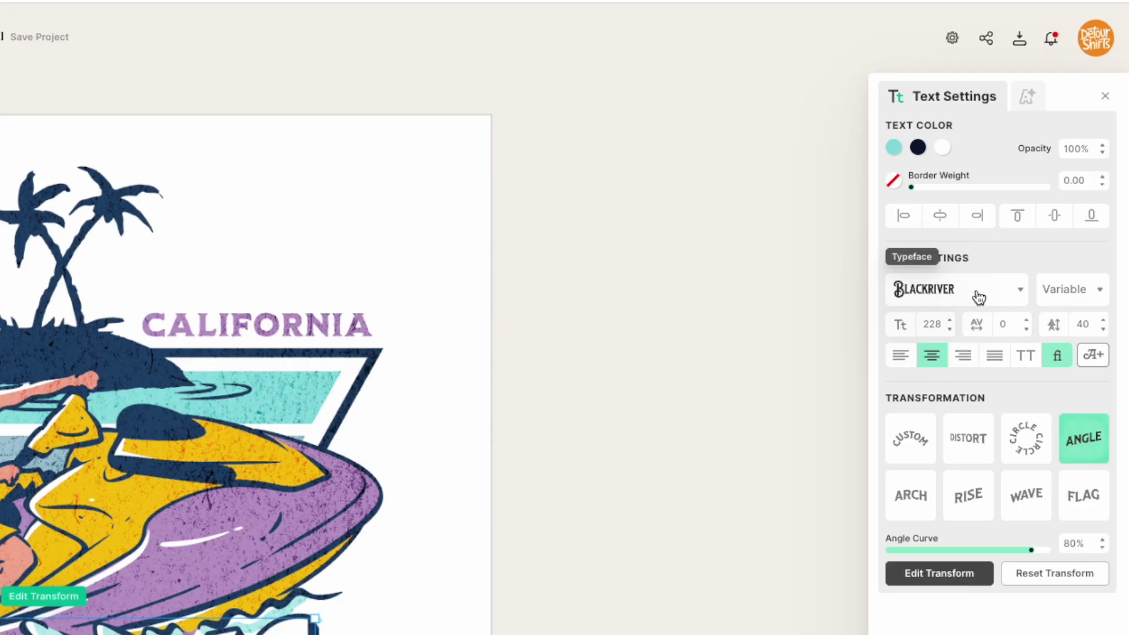
# Browse the typeface list for JETSKIING, leaving the font unchanged.
pyautogui.click(1052, 203)
pyautogui.scroll(-5, 796, 172)
pyautogui.scroll(-5, 771, 351)
pyautogui.scroll(-8, 772, 350)
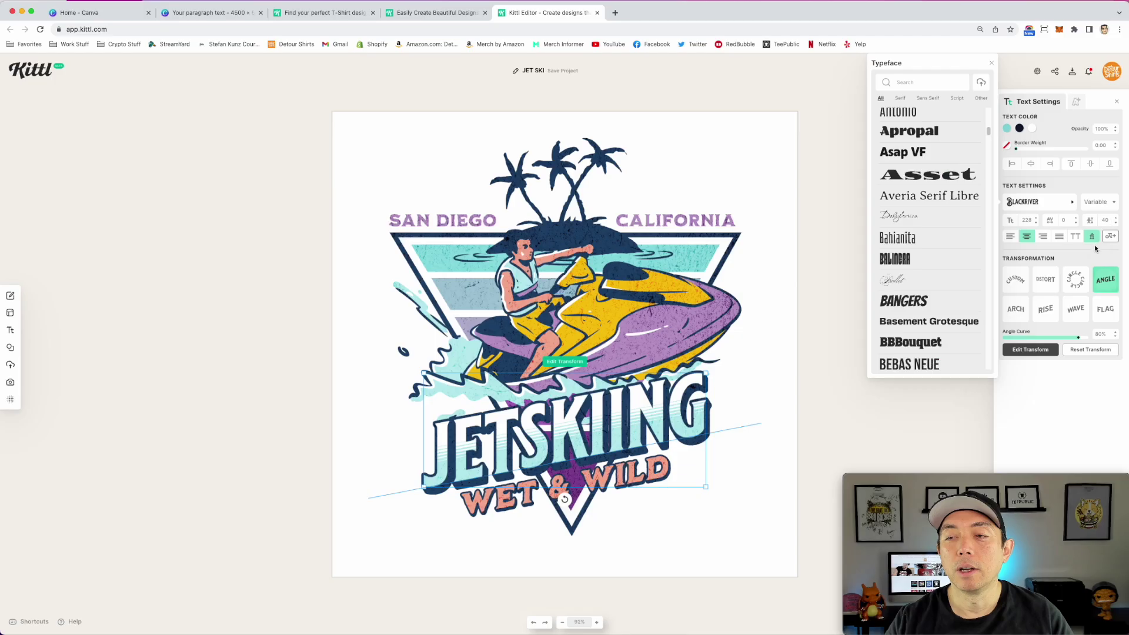
pyautogui.click(1086, 260)
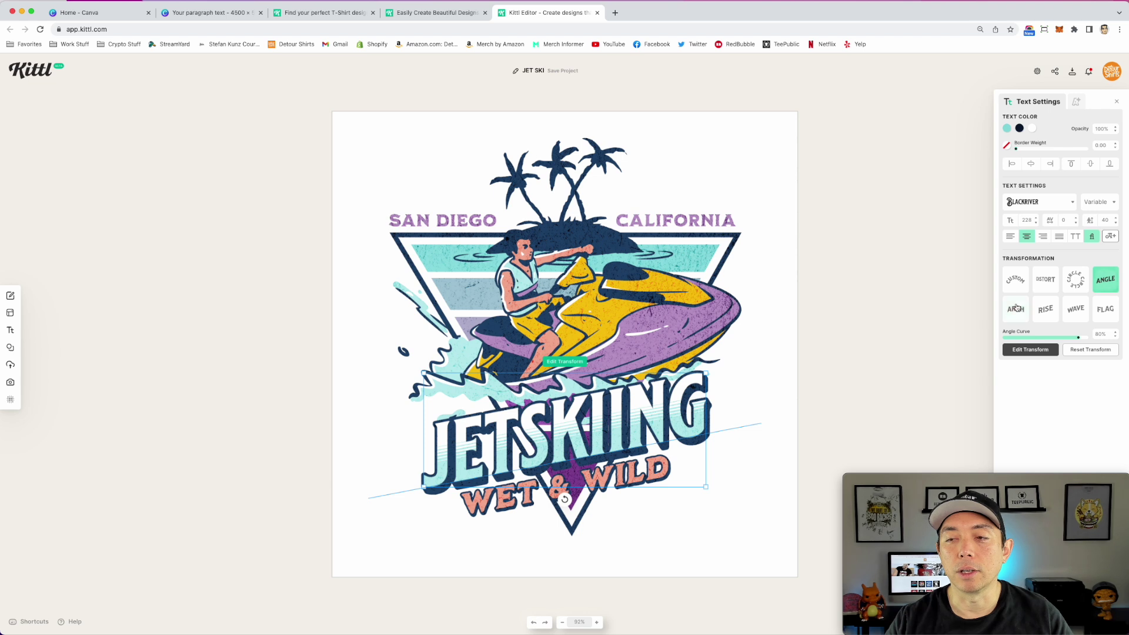
# Reshape JETSKIING with the Rise transformation.
pyautogui.click(1016, 280)
pyautogui.moveTo(761, 438); pyautogui.dragTo(744, 351)
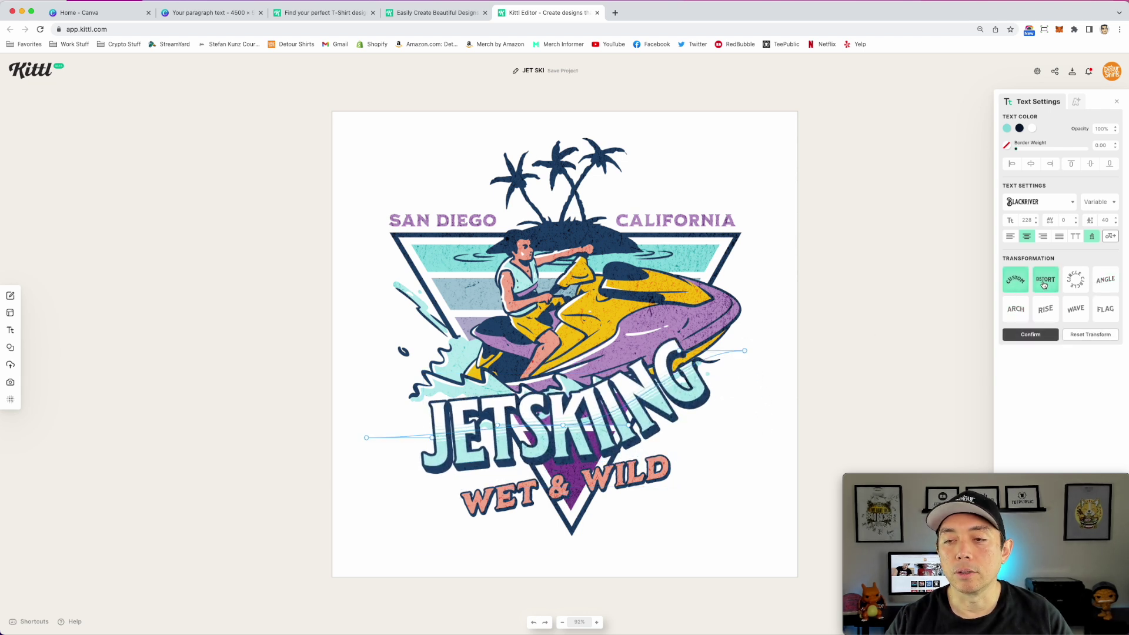
pyautogui.click(1022, 305)
pyautogui.click(1045, 312)
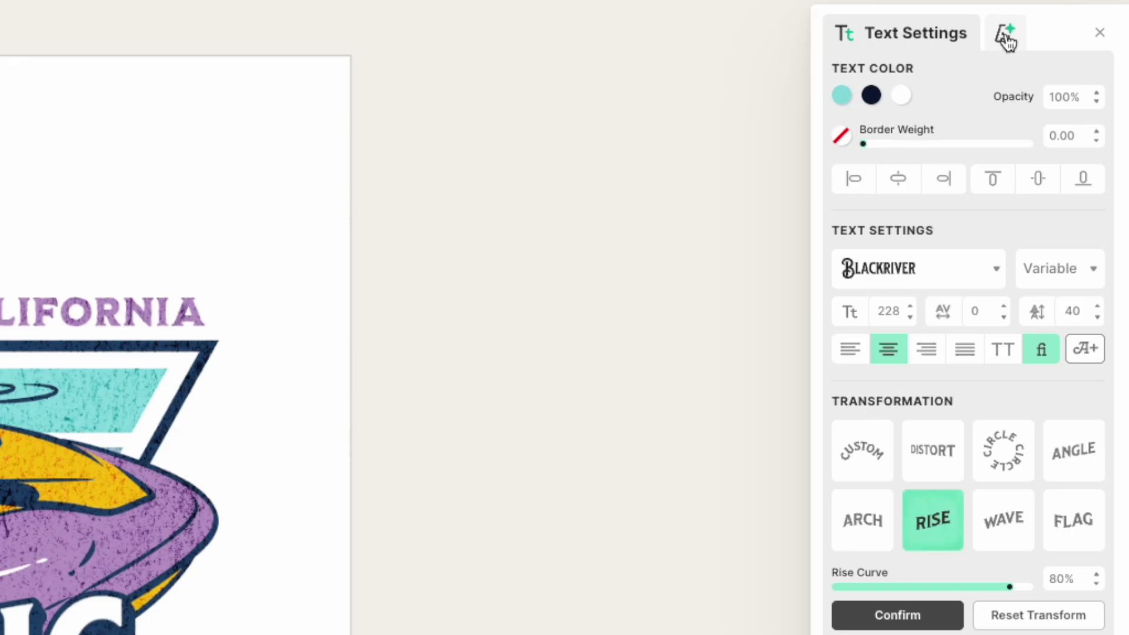
# Give JETSKIING a Block Shadow with Horizontal Lines and move it slightly lower.
pyautogui.click(1076, 102)
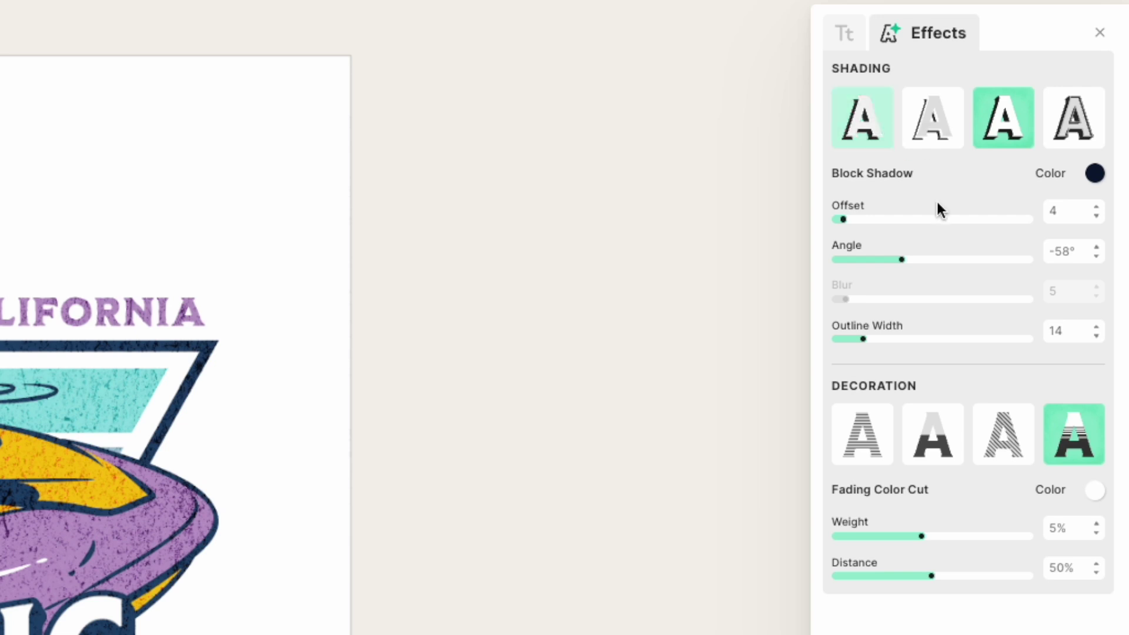
pyautogui.click(998, 453)
pyautogui.click(1054, 123)
pyautogui.click(989, 114)
pyautogui.click(858, 450)
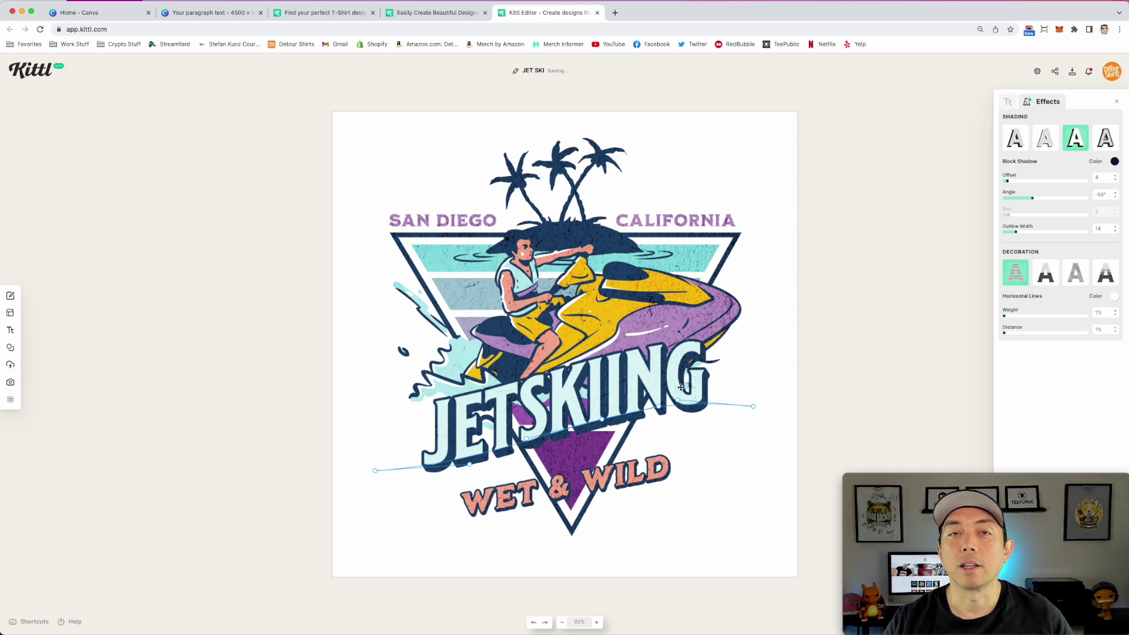
pyautogui.moveTo(655, 374); pyautogui.dragTo(650, 403)
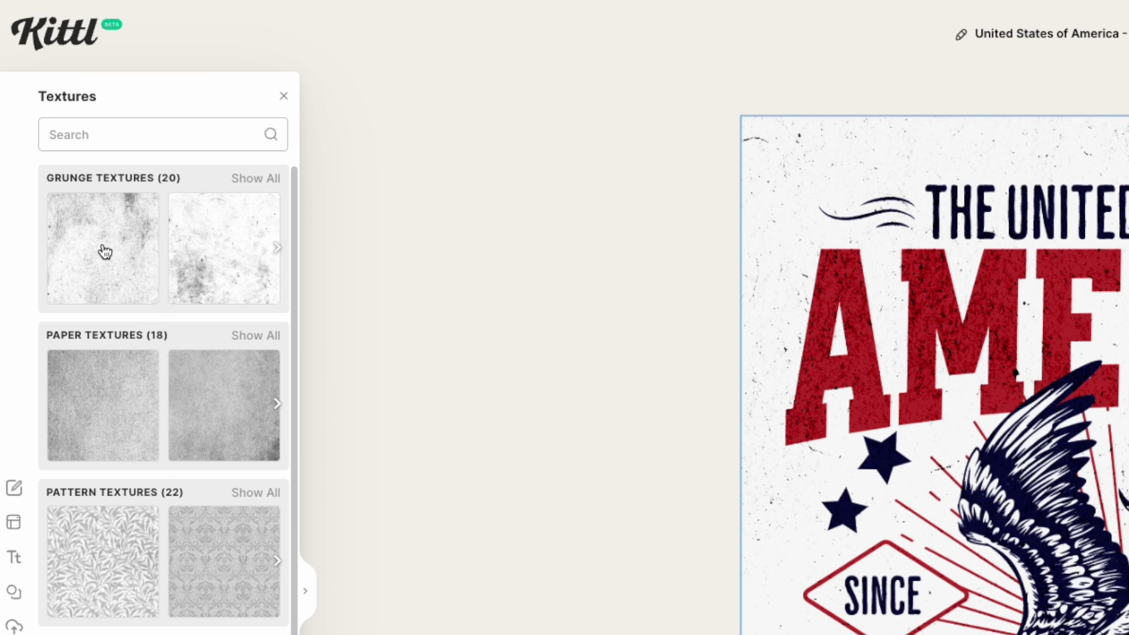
# Apply a light cracked-concrete grunge texture clipped to the eagle artwork, then return to Canva.
pyautogui.click(204, 254)
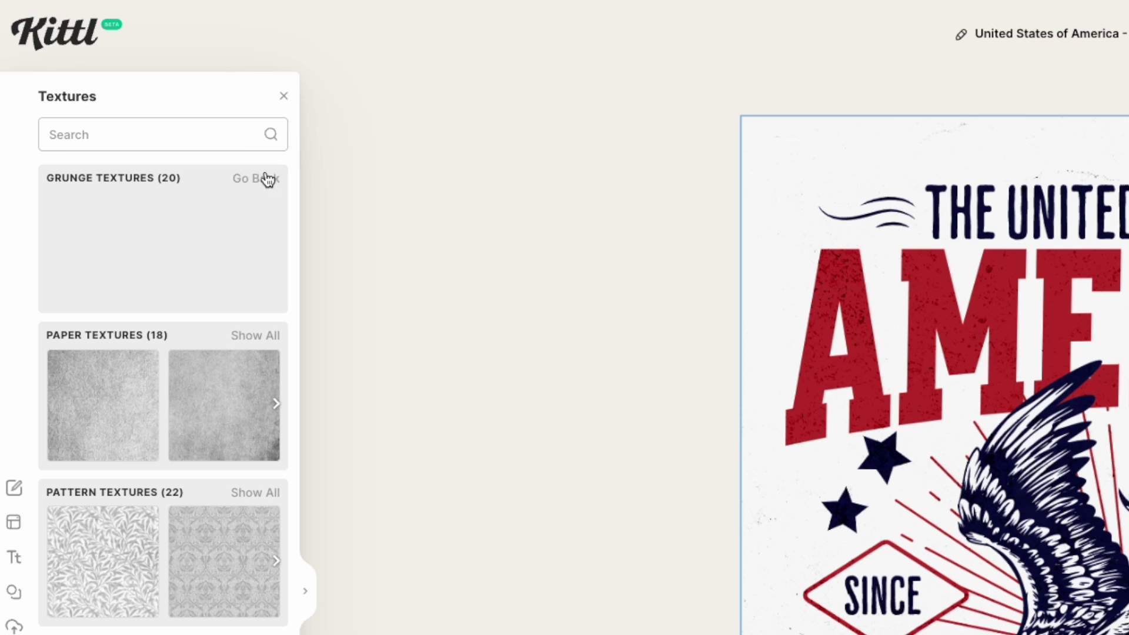
pyautogui.click(266, 176)
pyautogui.click(207, 489)
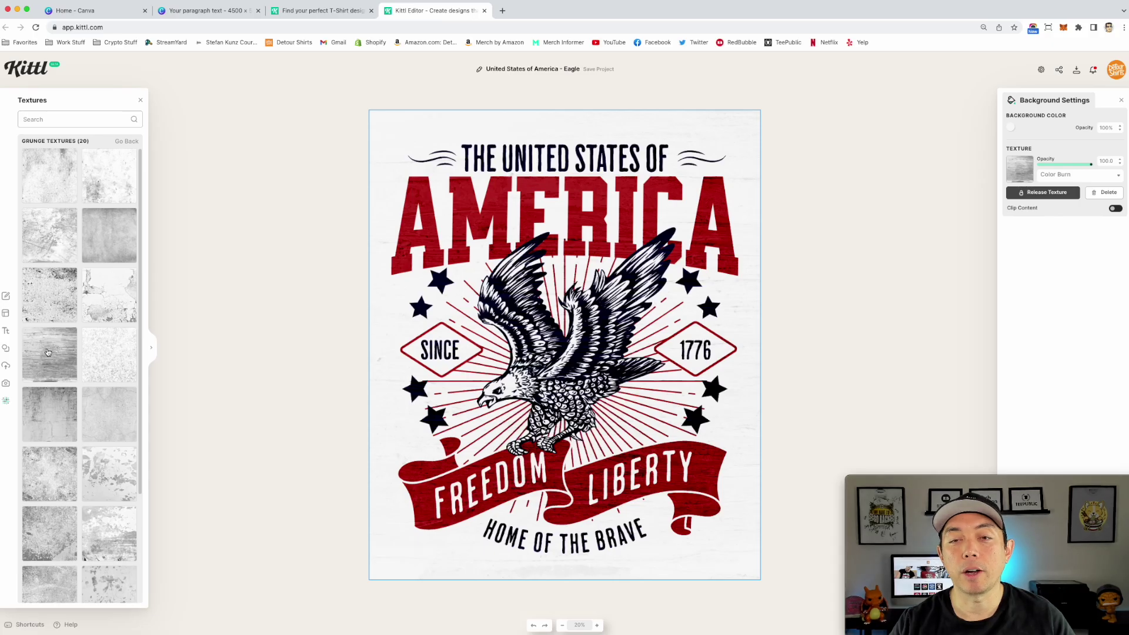
pyautogui.click(108, 413)
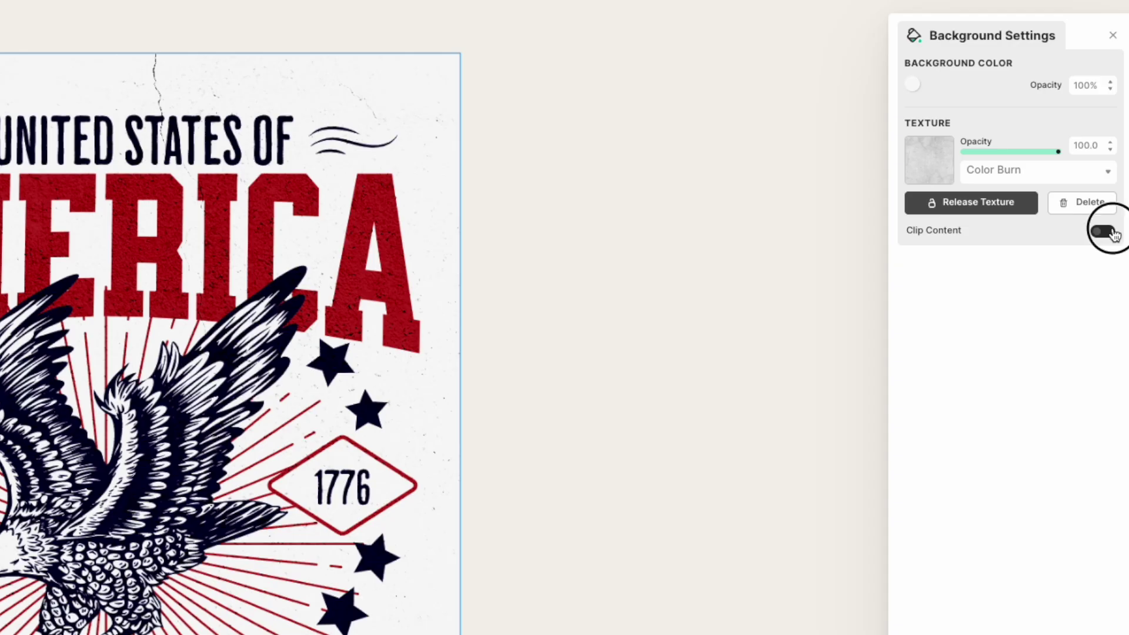
pyautogui.click(1116, 209)
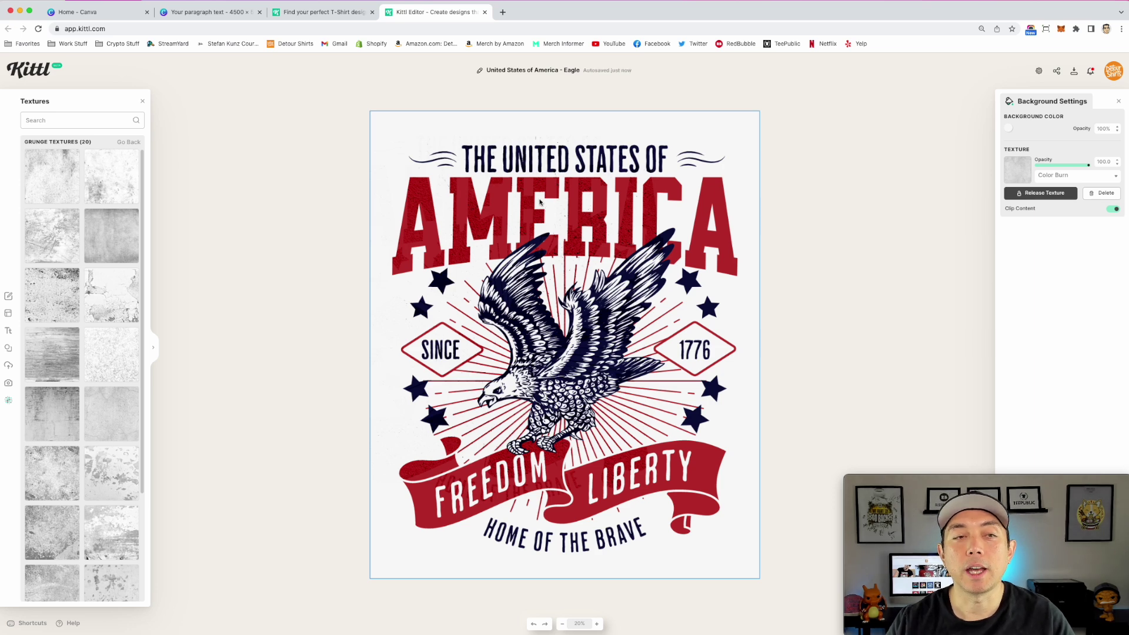
pyautogui.click(218, 11)
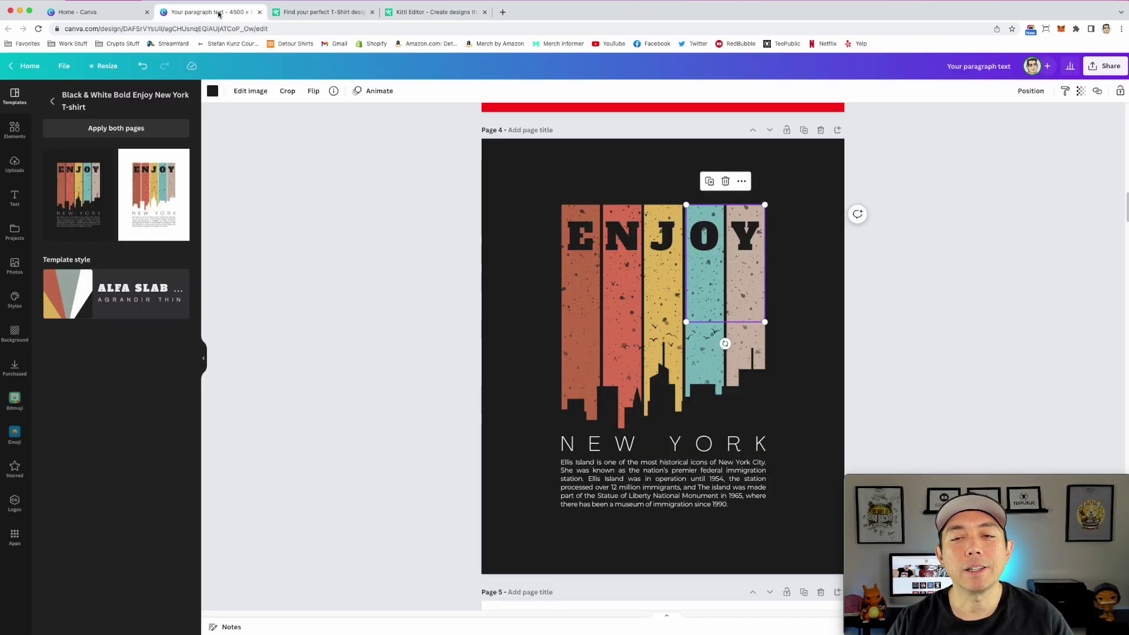
# Set the ENJOY New York page background to navy, leaving the O and Y strips in place.
pyautogui.moveTo(738, 275)
pyautogui.mouseDown()
pyautogui.moveTo(801, 271)
pyautogui.moveTo(705, 219)
pyautogui.moveTo(721, 269)
pyautogui.moveTo(737, 278)
pyautogui.mouseUp()
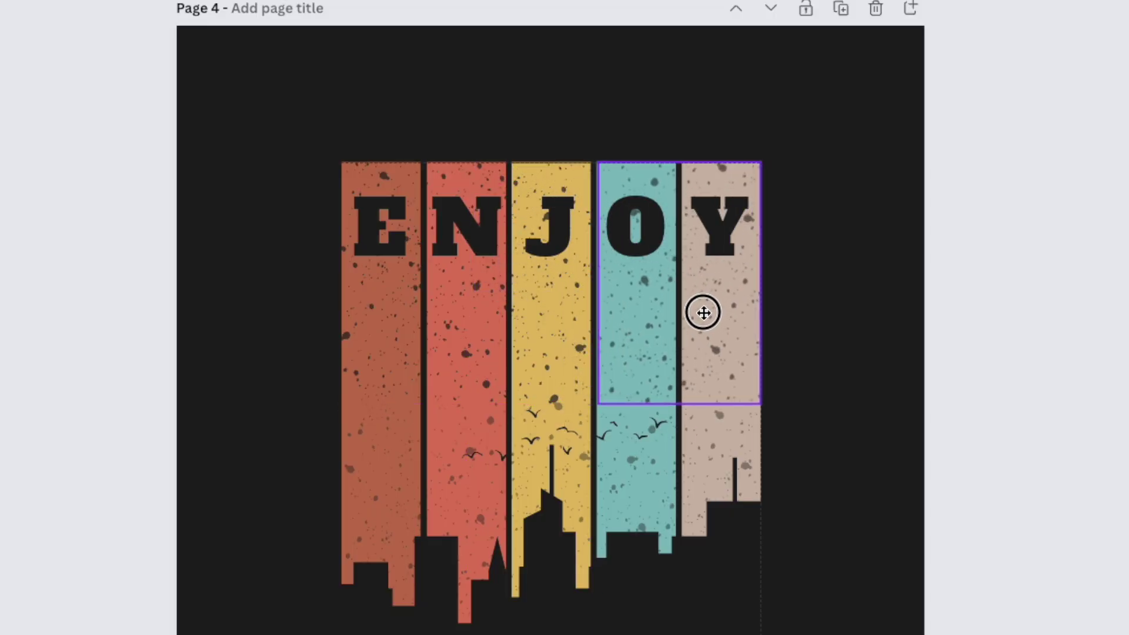
pyautogui.moveTo(703, 312); pyautogui.dragTo(703, 312)
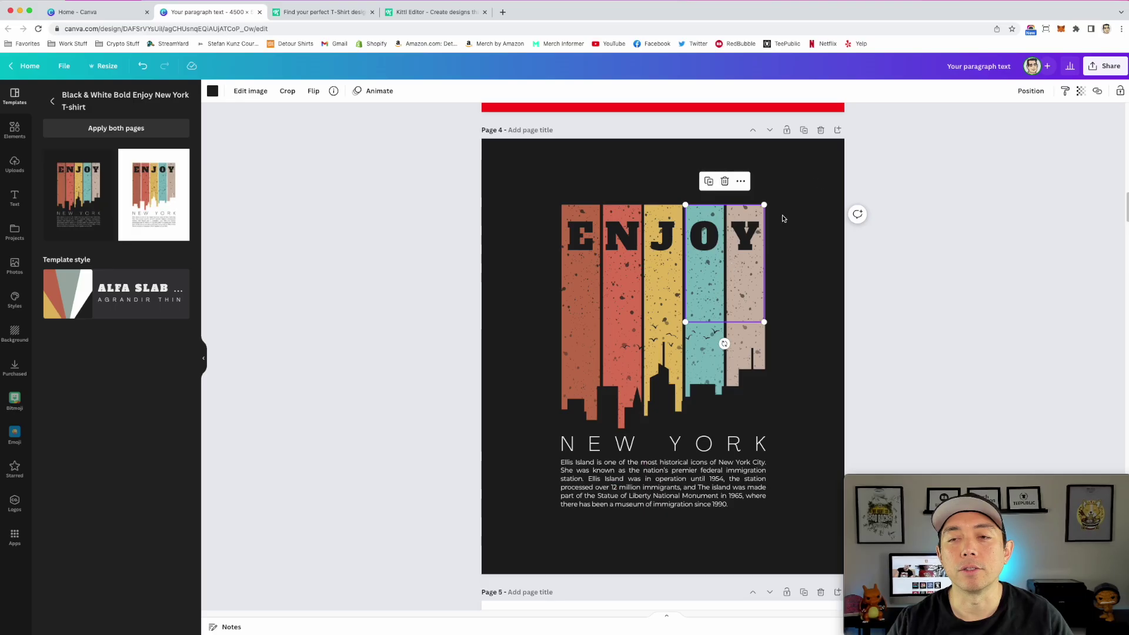
pyautogui.click(549, 169)
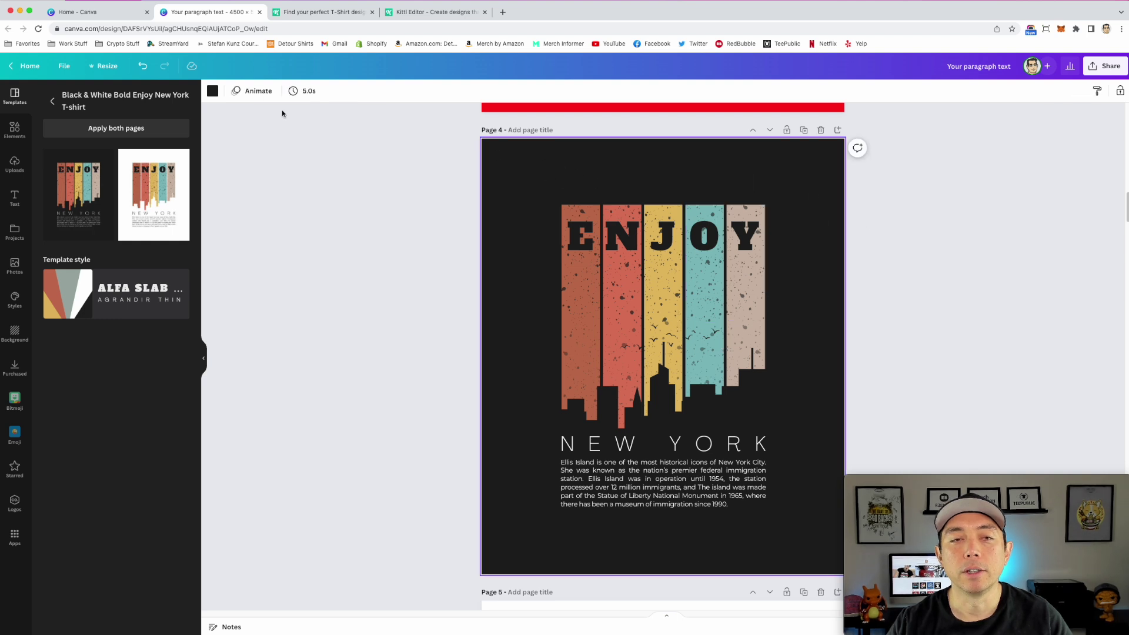
pyautogui.click(213, 91)
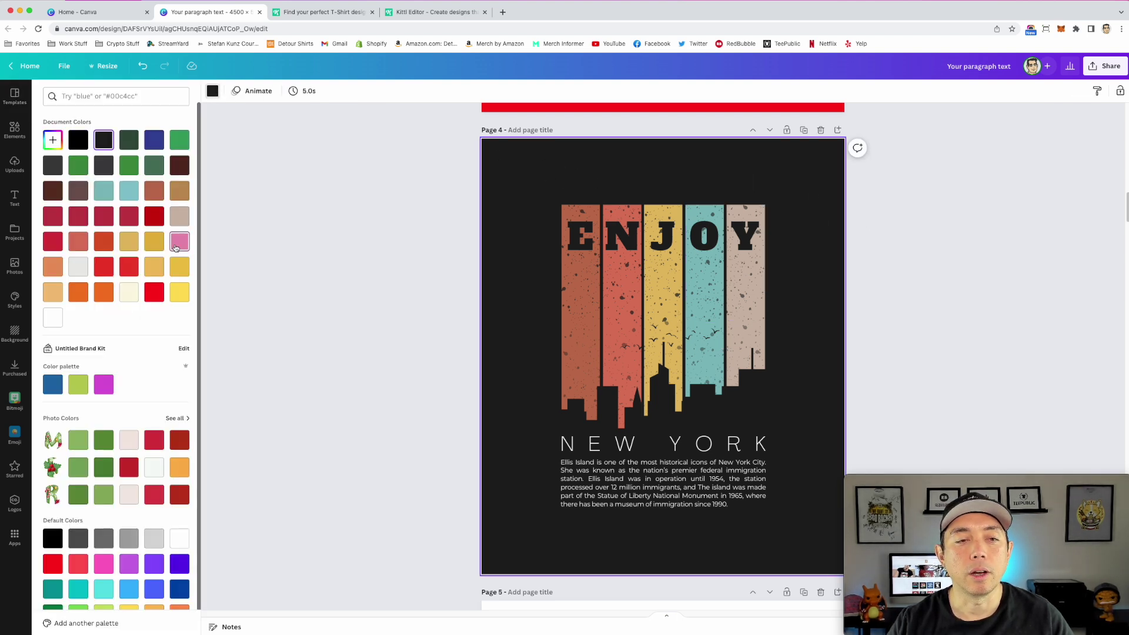
pyautogui.click(149, 146)
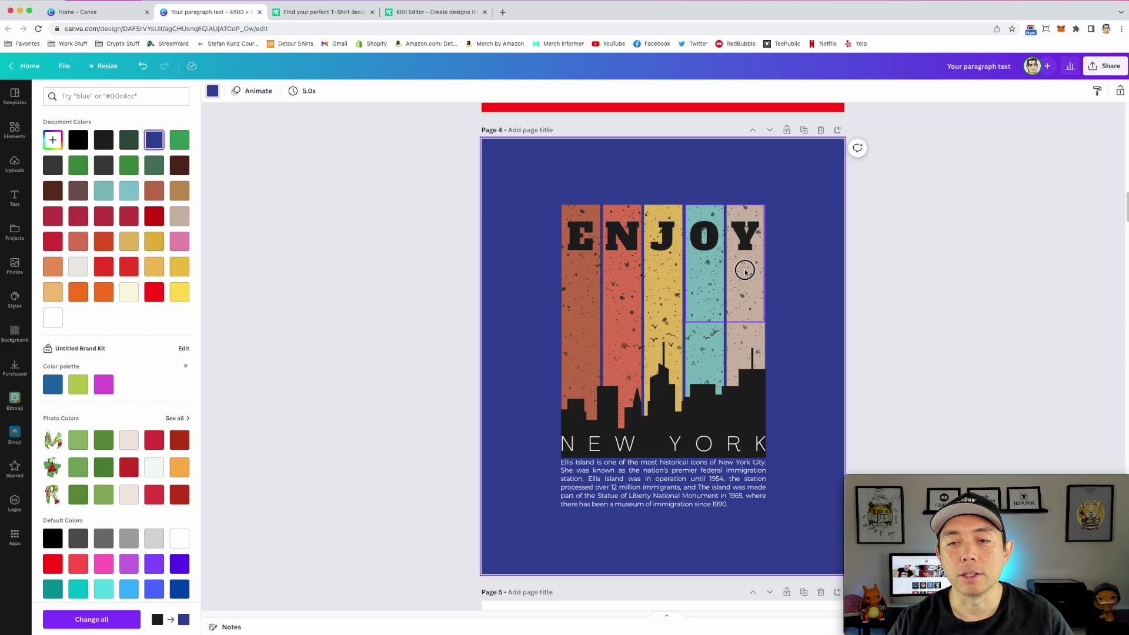
pyautogui.click(747, 268)
pyautogui.moveTo(709, 299)
pyautogui.mouseDown()
pyautogui.moveTo(774, 277)
pyautogui.moveTo(698, 305)
pyautogui.moveTo(706, 300)
pyautogui.mouseUp()
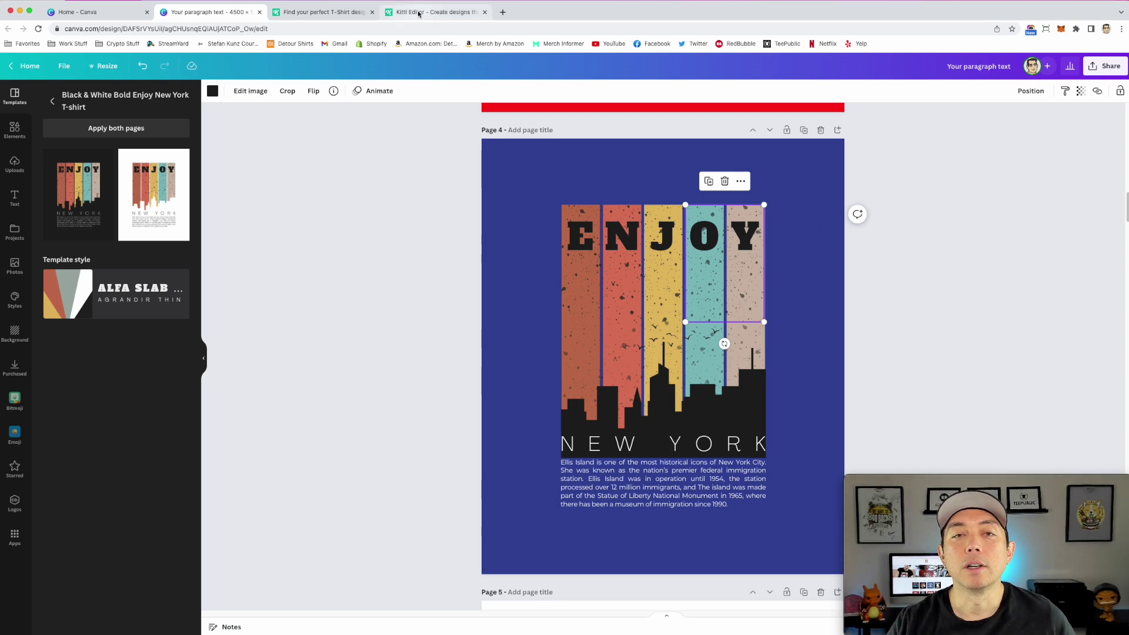
pyautogui.click(418, 12)
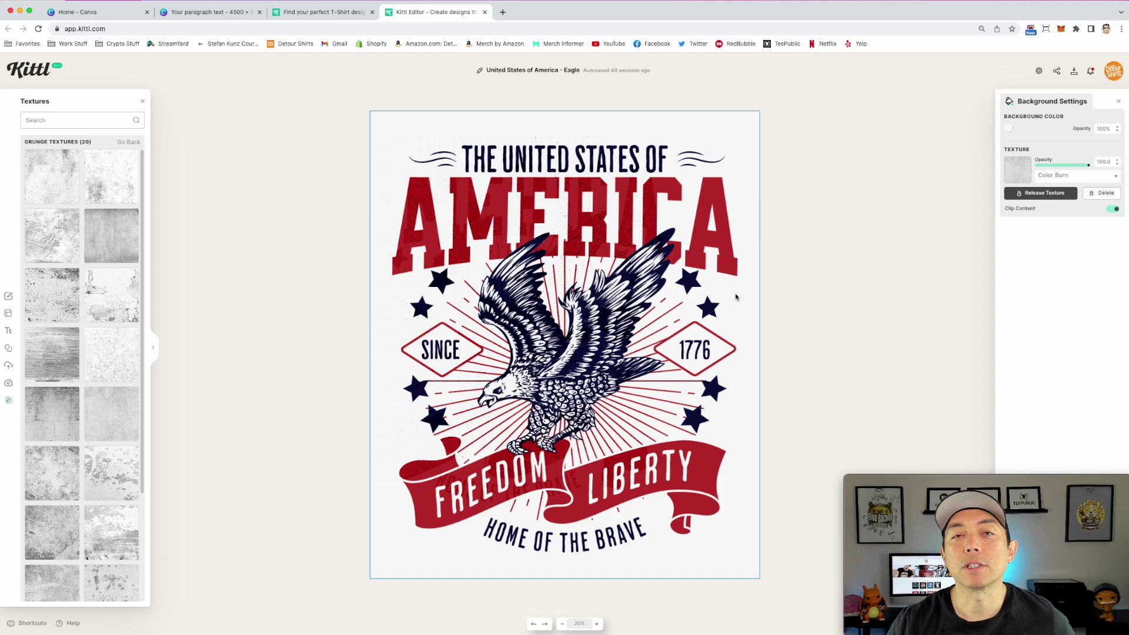
pyautogui.click(339, 13)
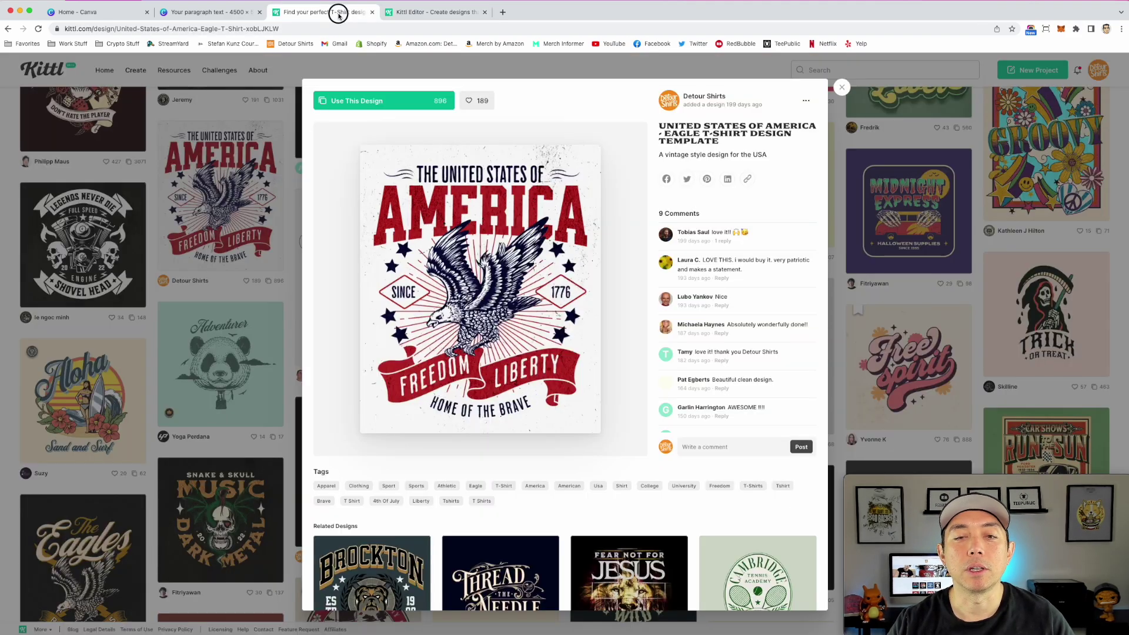
pyautogui.click(843, 88)
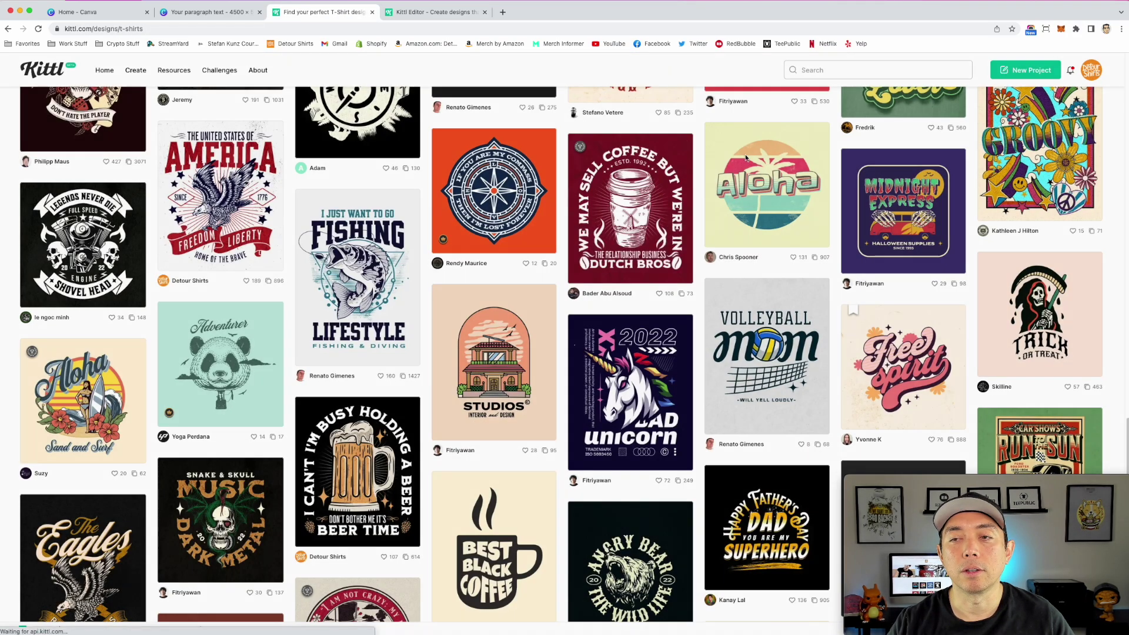
pyautogui.scroll(-4, 566, 303)
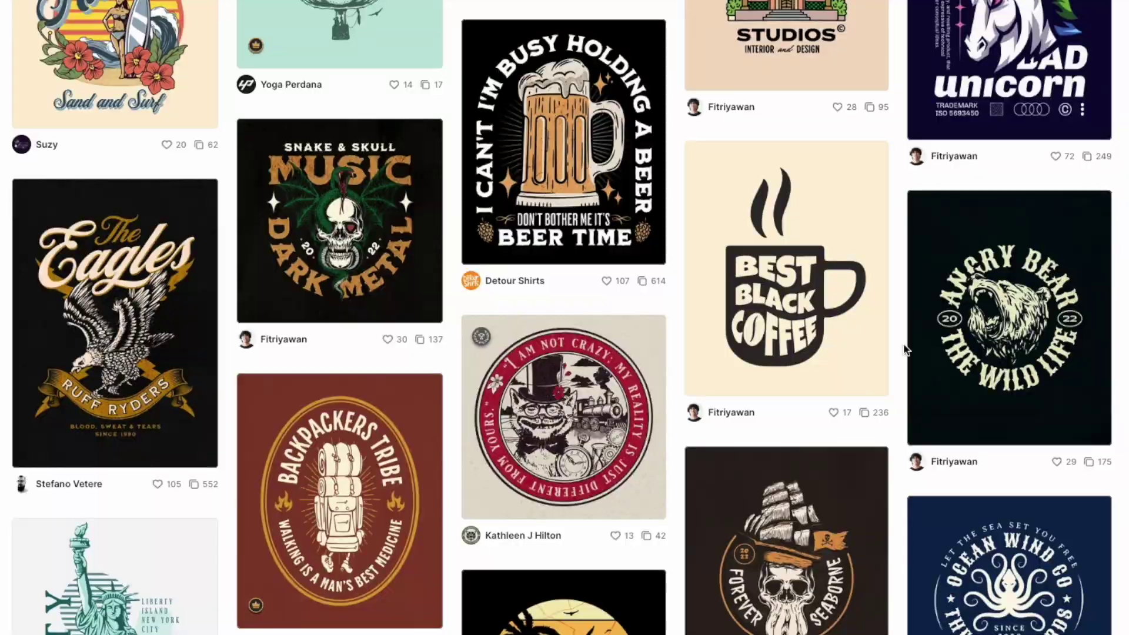
pyautogui.scroll(6, 457, 382)
pyautogui.scroll(15, 727, 383)
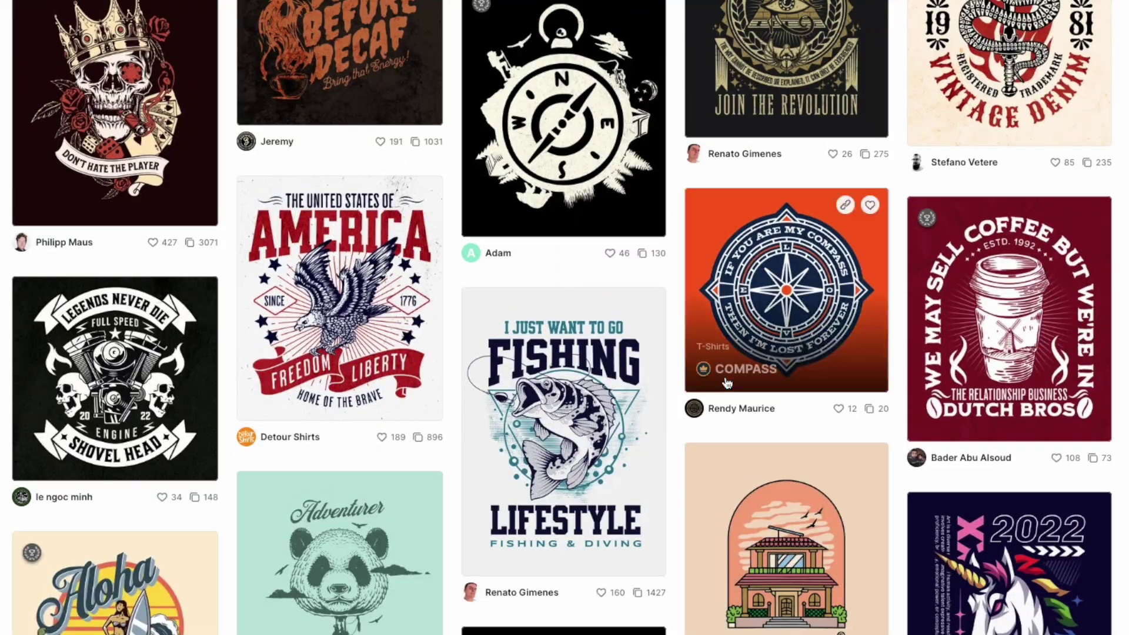
pyautogui.scroll(10, 727, 382)
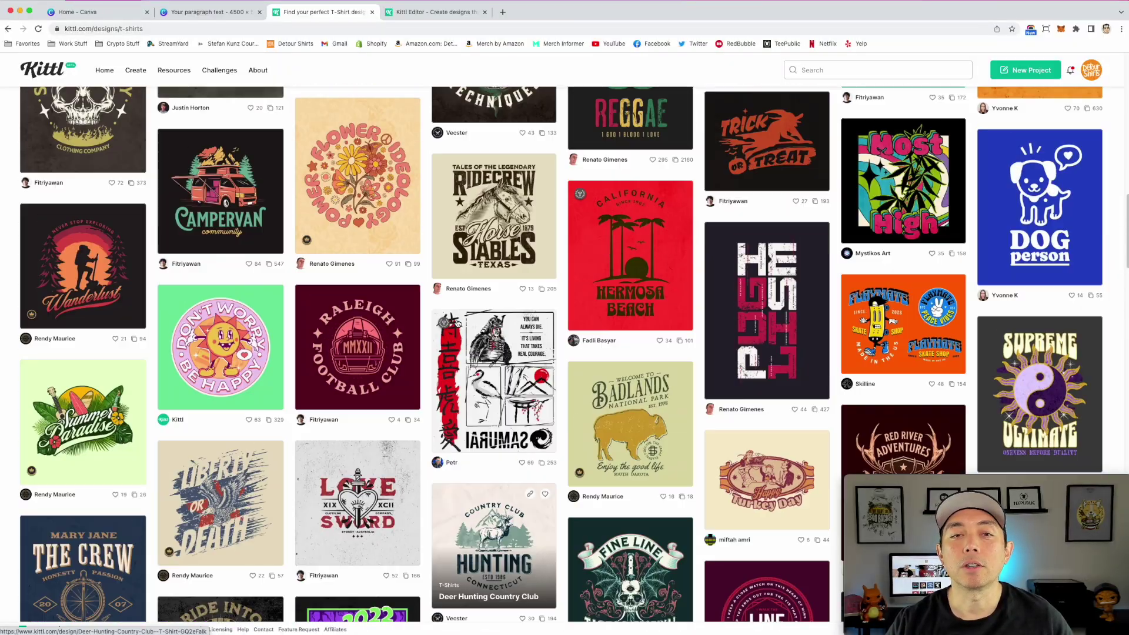
pyautogui.scroll(3, 457, 323)
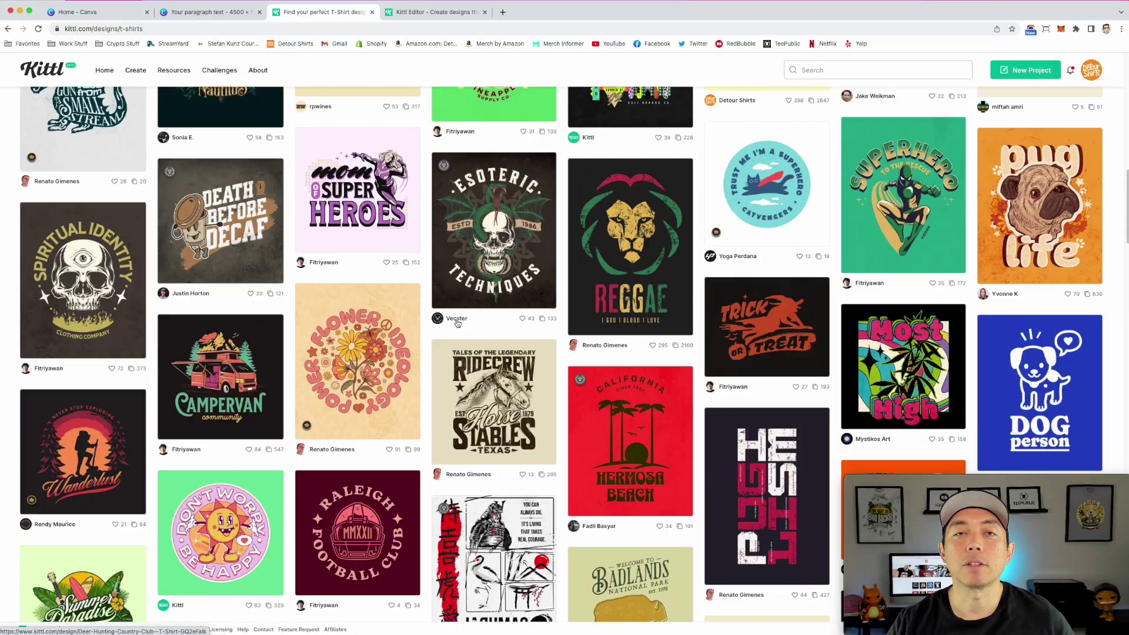
pyautogui.scroll(3, 457, 323)
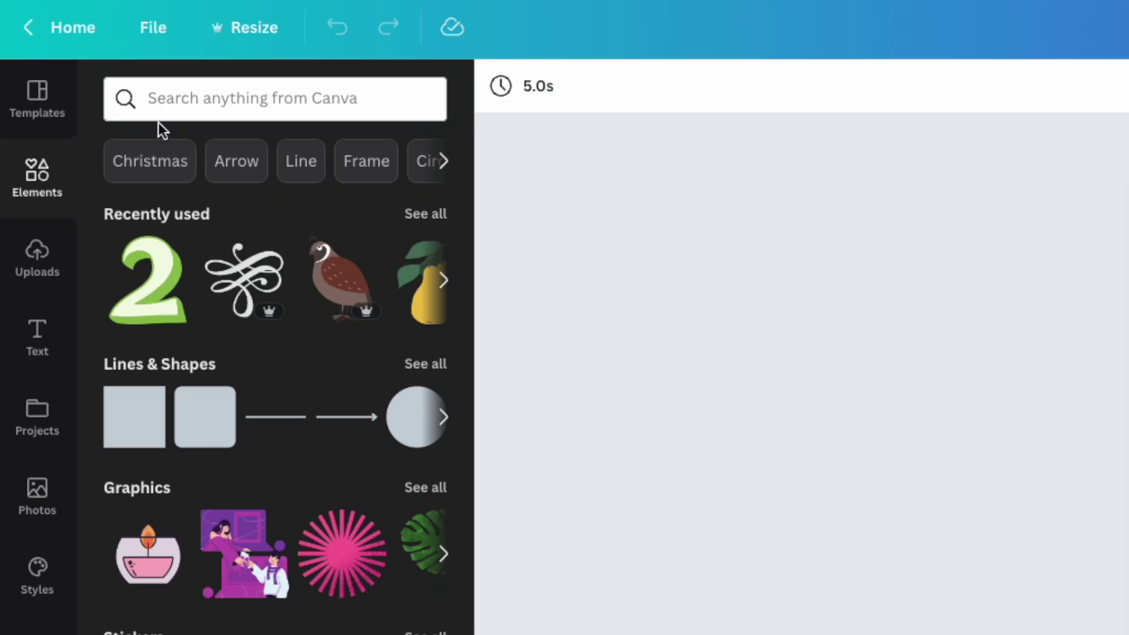
# Search Canva's elements for 'christmas' and scroll through the Graphics results.
pyautogui.click(177, 95)
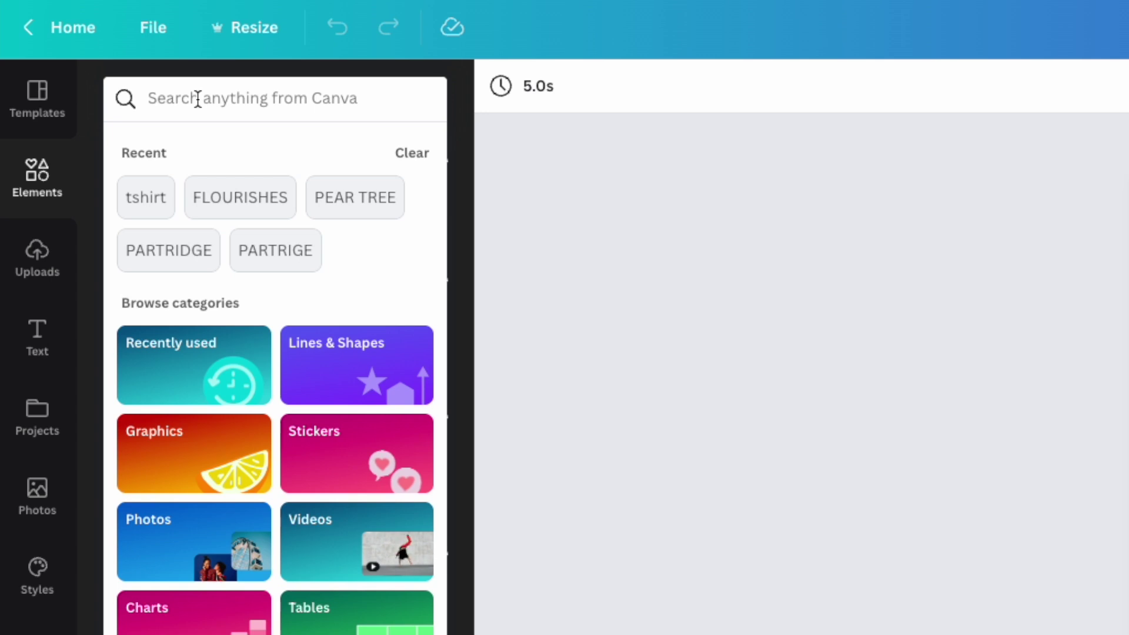
pyautogui.write('chr')
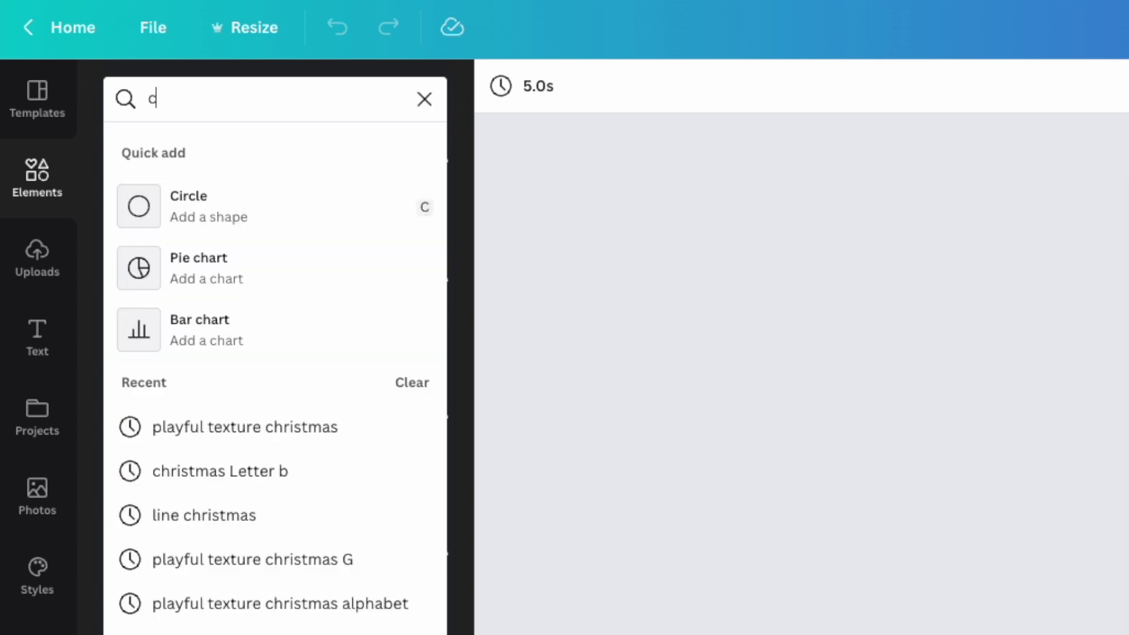
pyautogui.write('istmas')
pyautogui.press('Return')
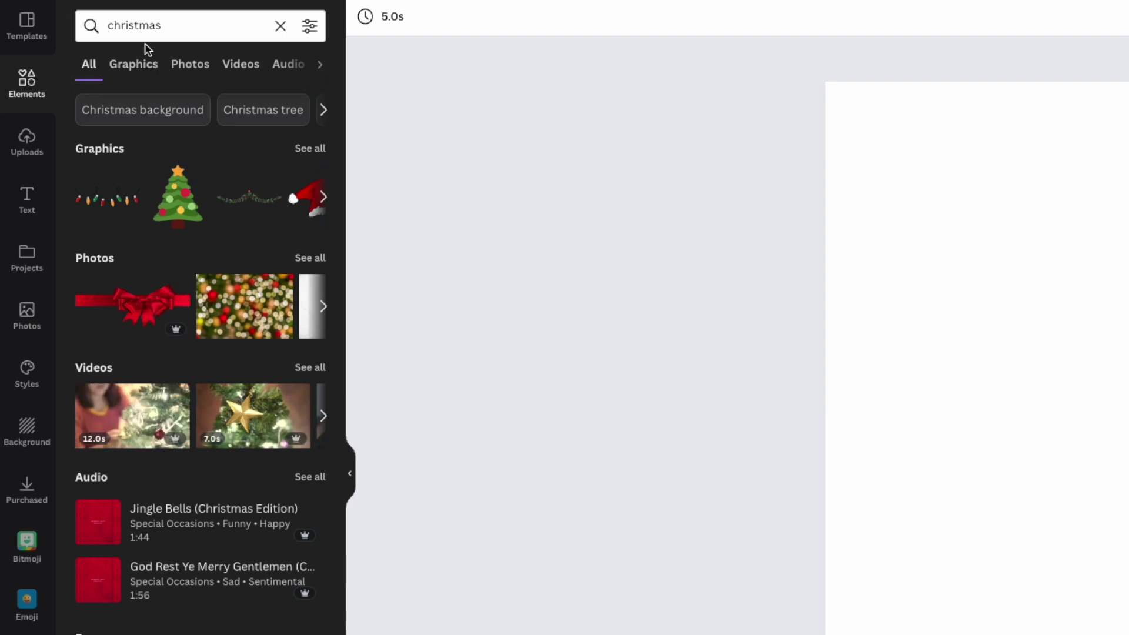
pyautogui.click(140, 68)
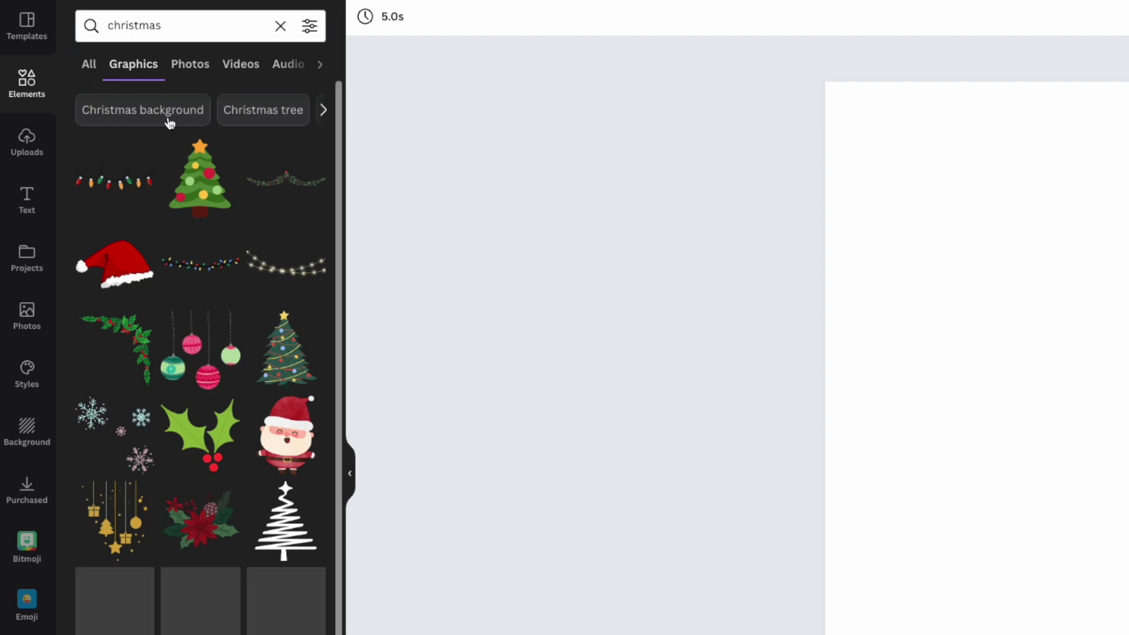
pyautogui.scroll(-4, 236, 353)
pyautogui.scroll(-7, 238, 434)
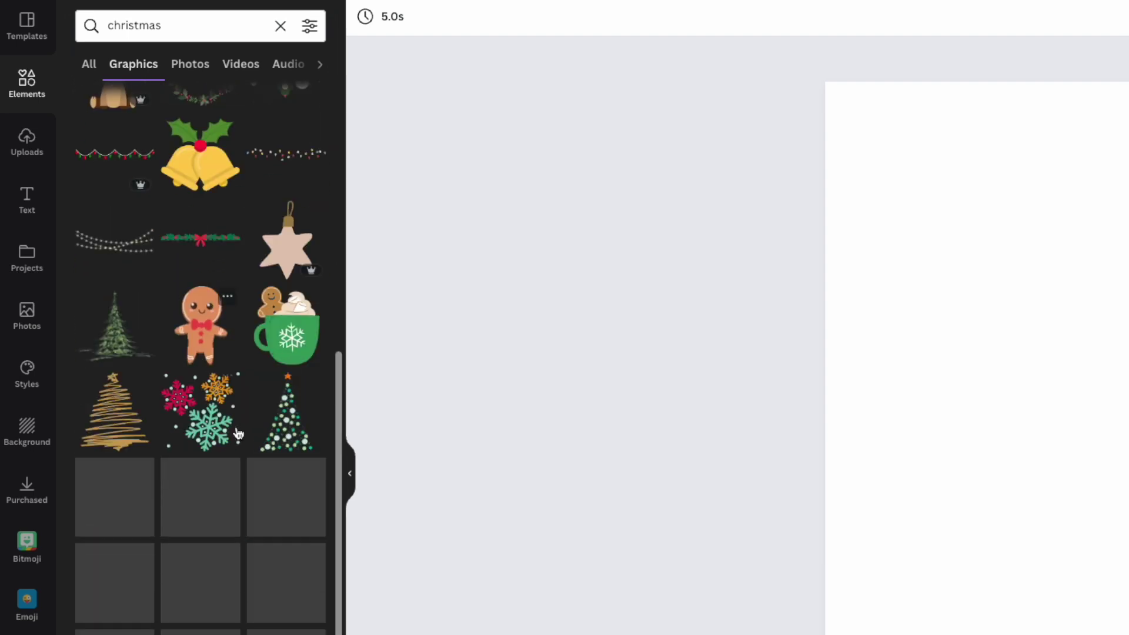
pyautogui.scroll(9, 238, 434)
pyautogui.click(438, 12)
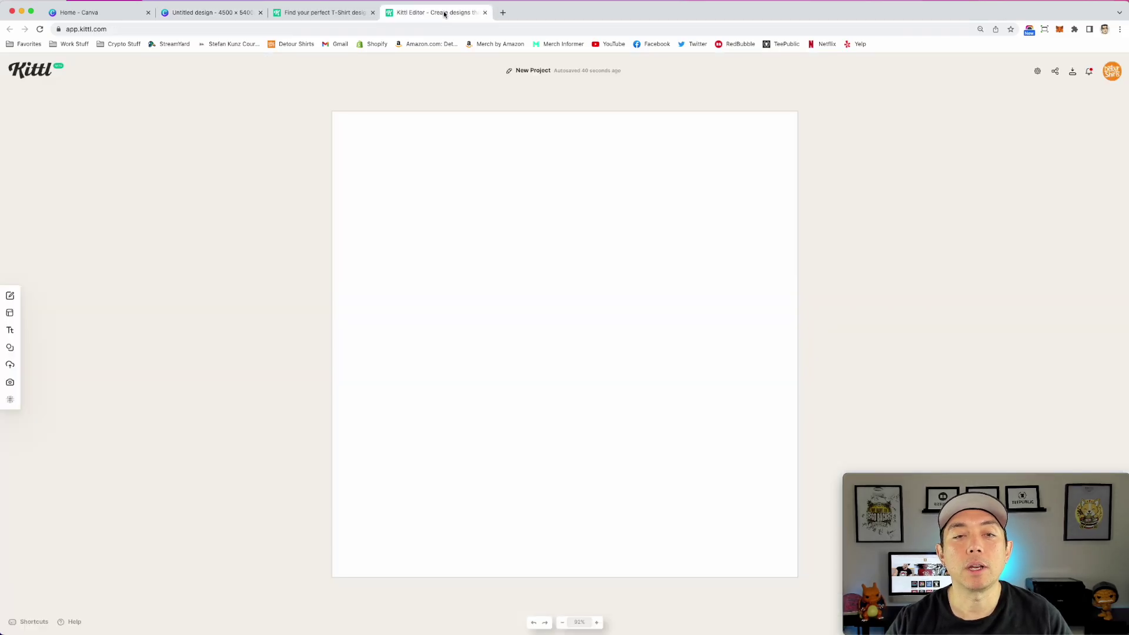
# Search Kittl's Elements library for 'christmas', then scroll the trending Photos library.
pyautogui.click(9, 313)
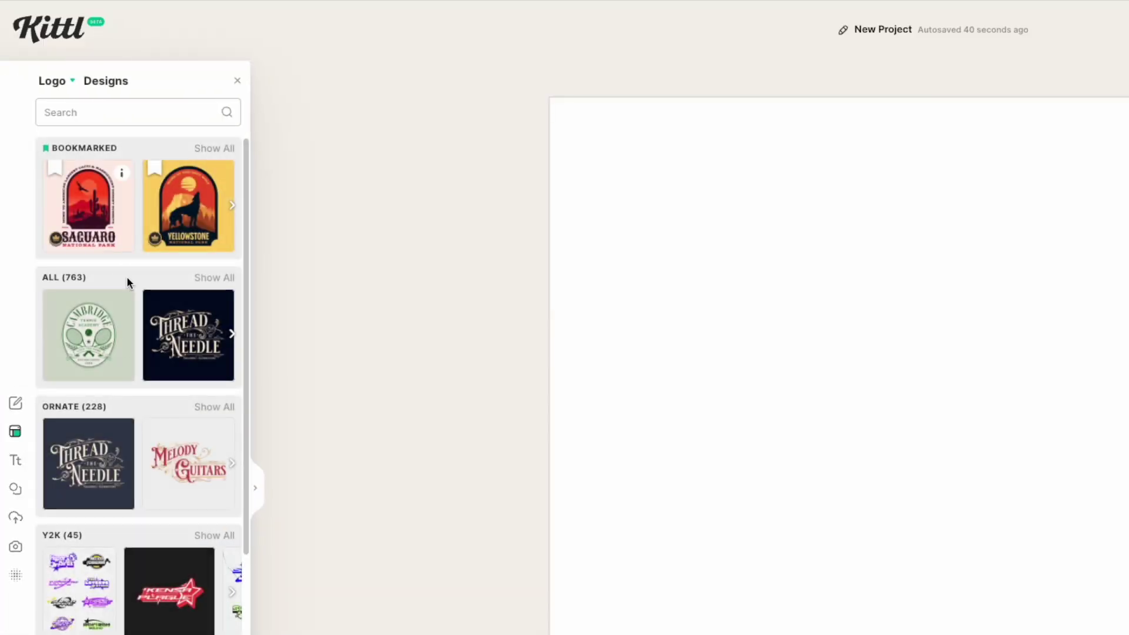
pyautogui.click(16, 486)
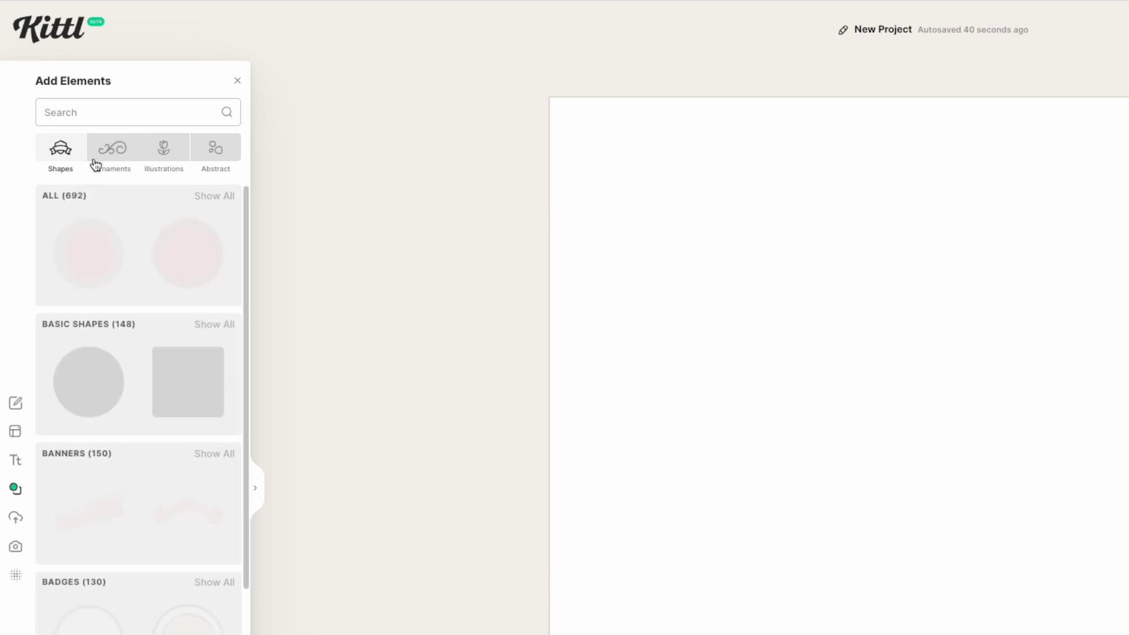
pyautogui.click(99, 106)
pyautogui.write('christmas')
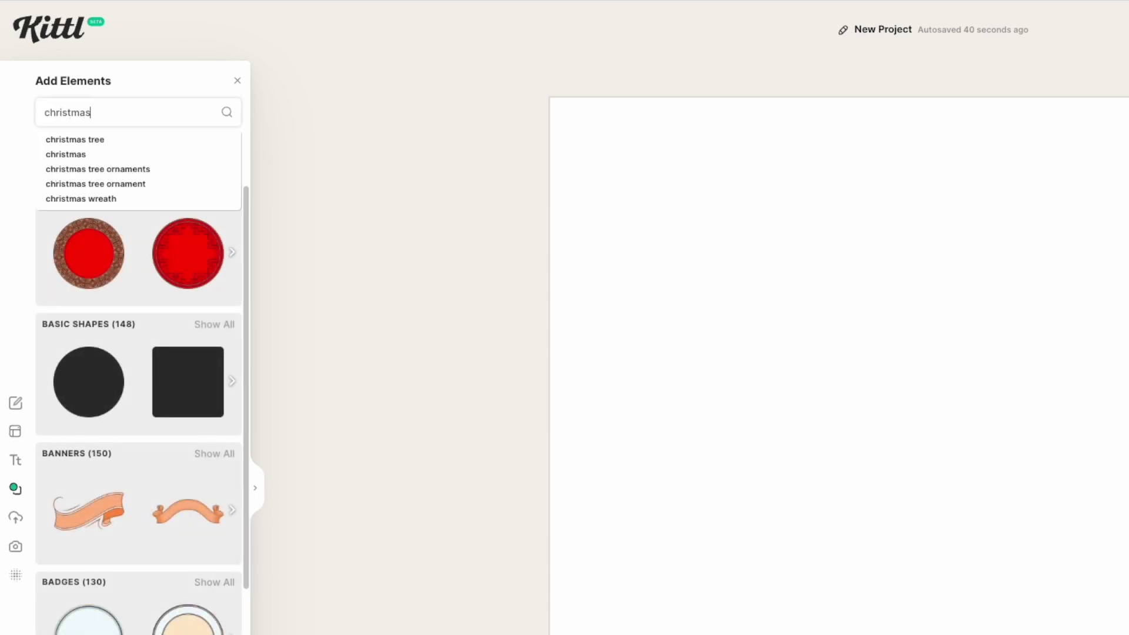
pyautogui.press('Return')
pyautogui.scroll(-8, 158, 470)
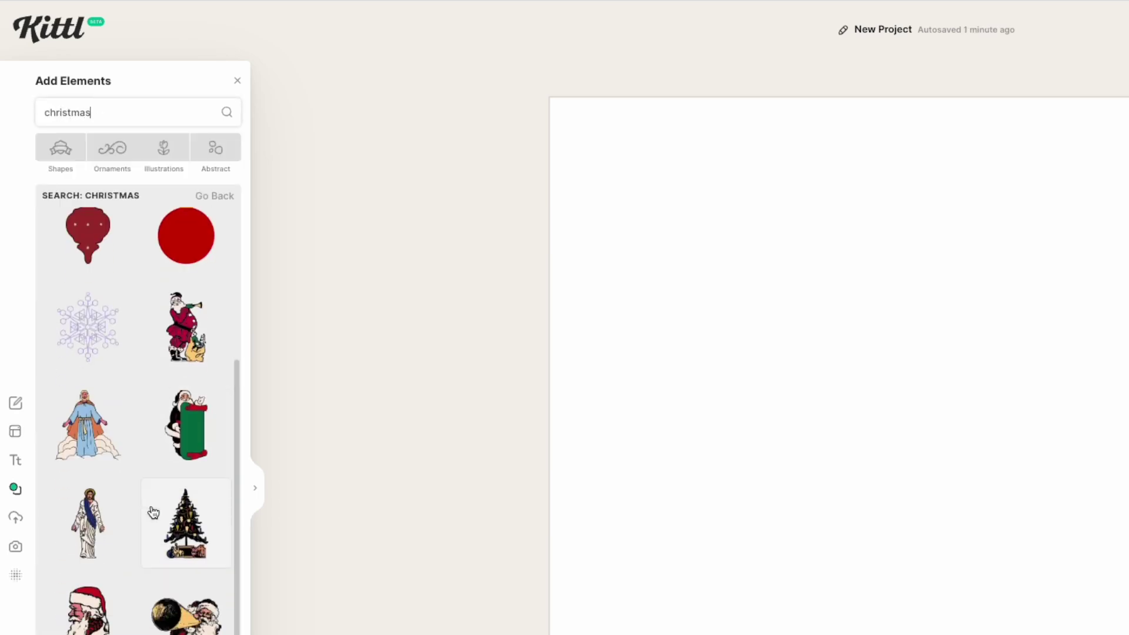
pyautogui.scroll(-2, 153, 513)
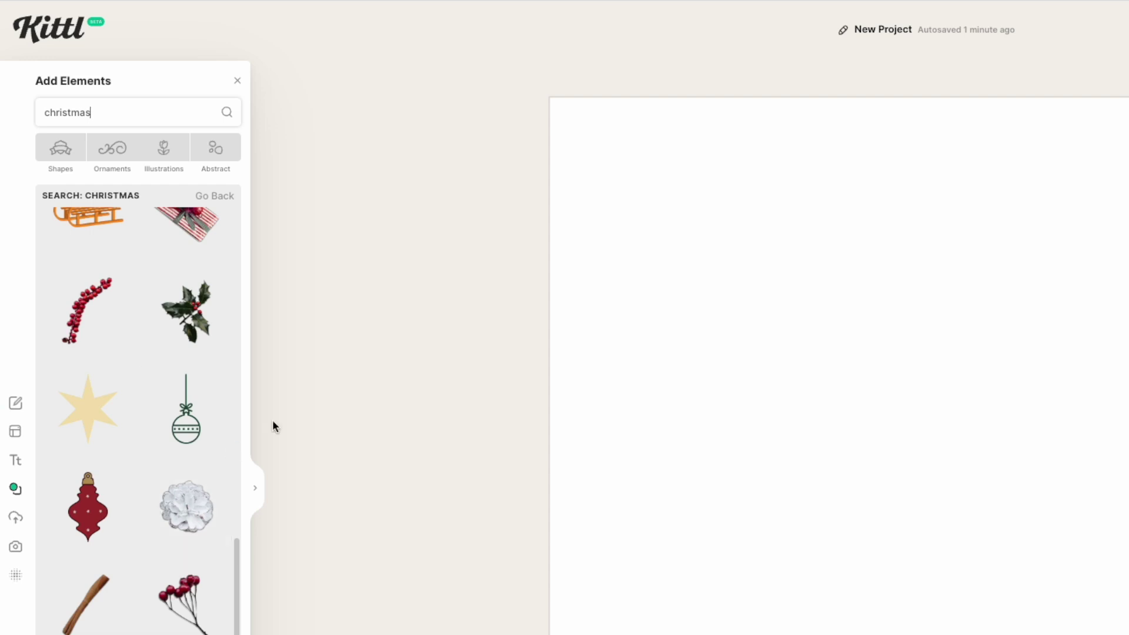
pyautogui.scroll(-3, 166, 379)
pyautogui.scroll(-5, 166, 379)
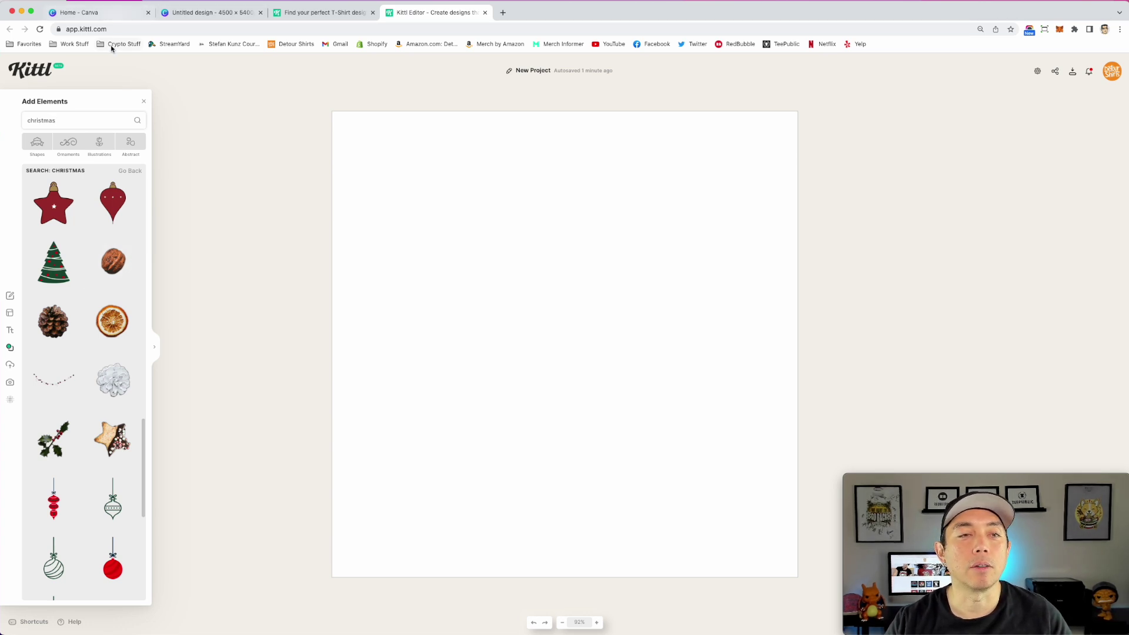
pyautogui.click(13, 381)
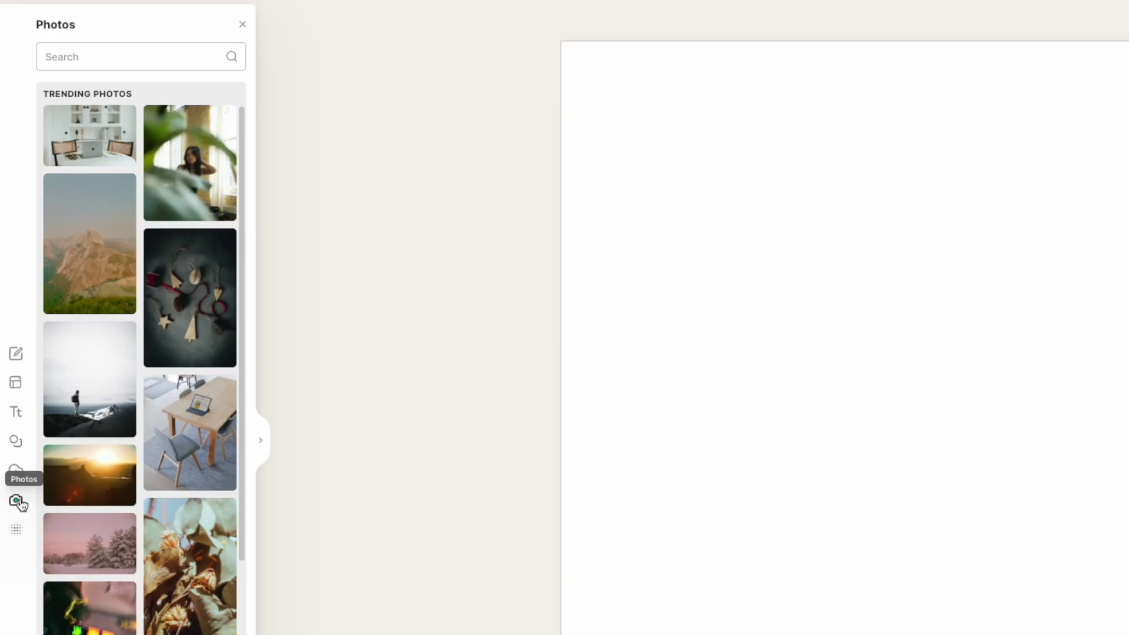
pyautogui.scroll(-15, 183, 187)
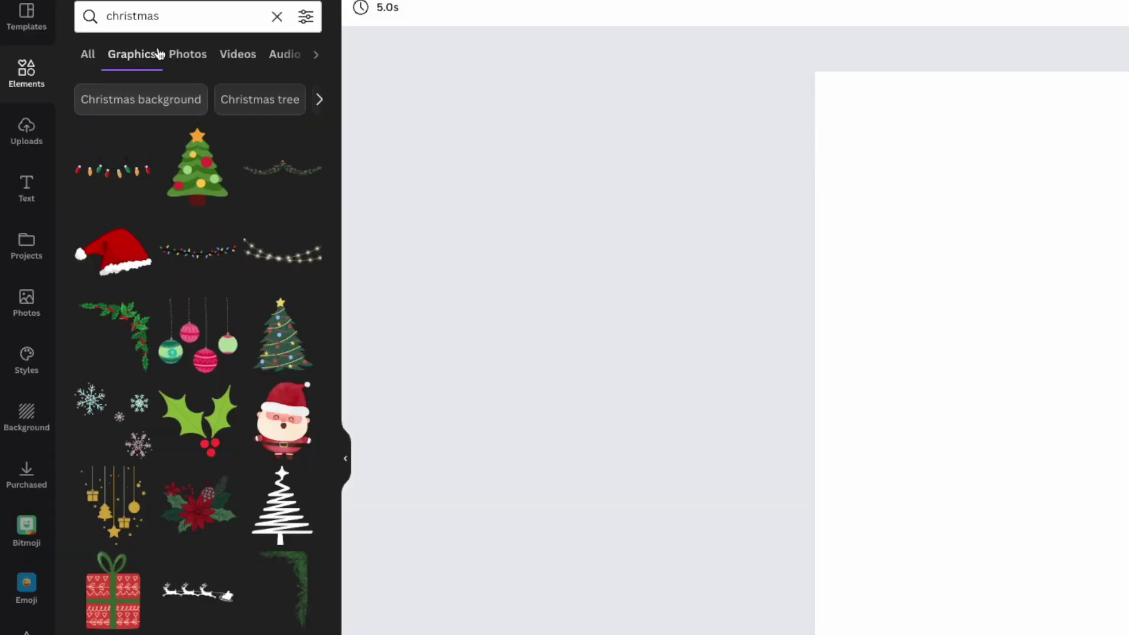
# Filter Canva's results to christmas photos, browse them, then search for 'patterns'.
pyautogui.click(183, 54)
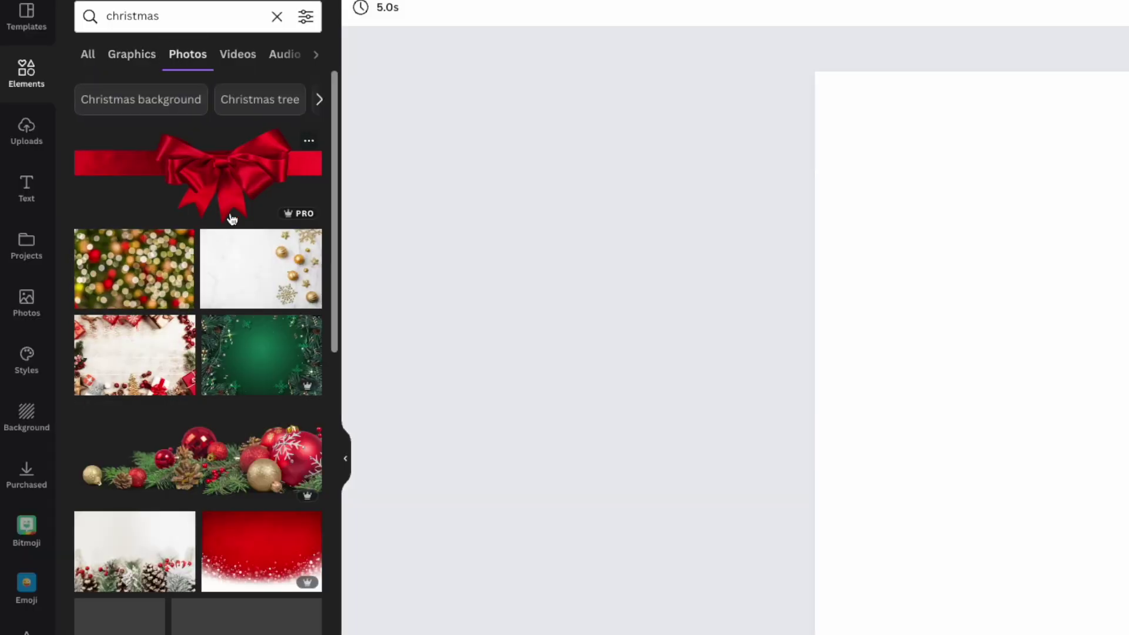
pyautogui.scroll(-20, 284, 257)
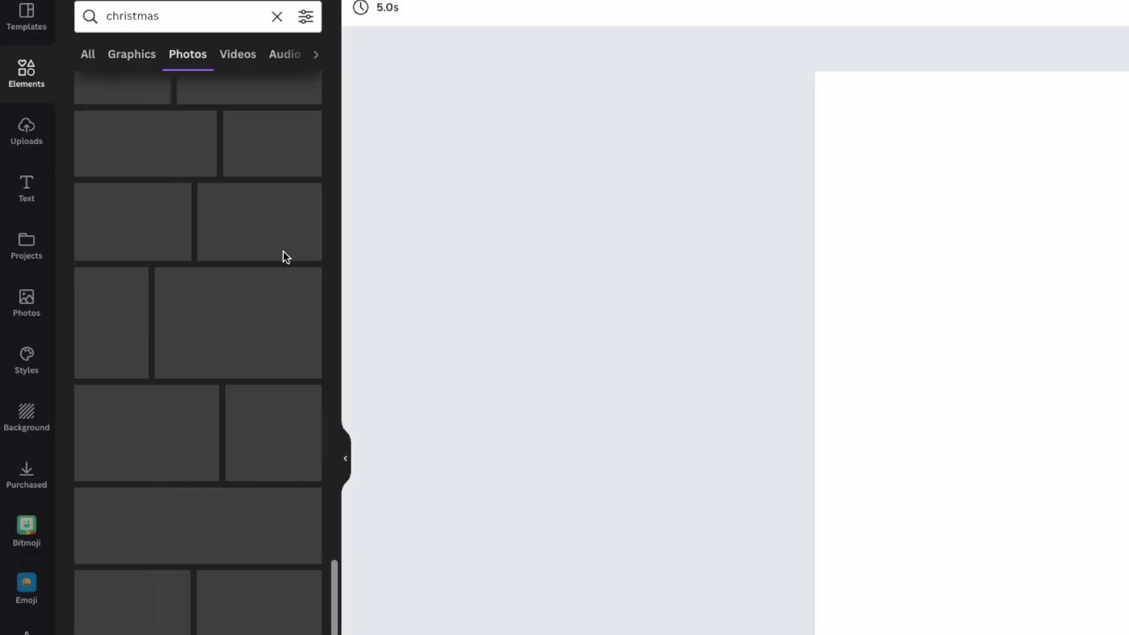
pyautogui.scroll(-3, 285, 257)
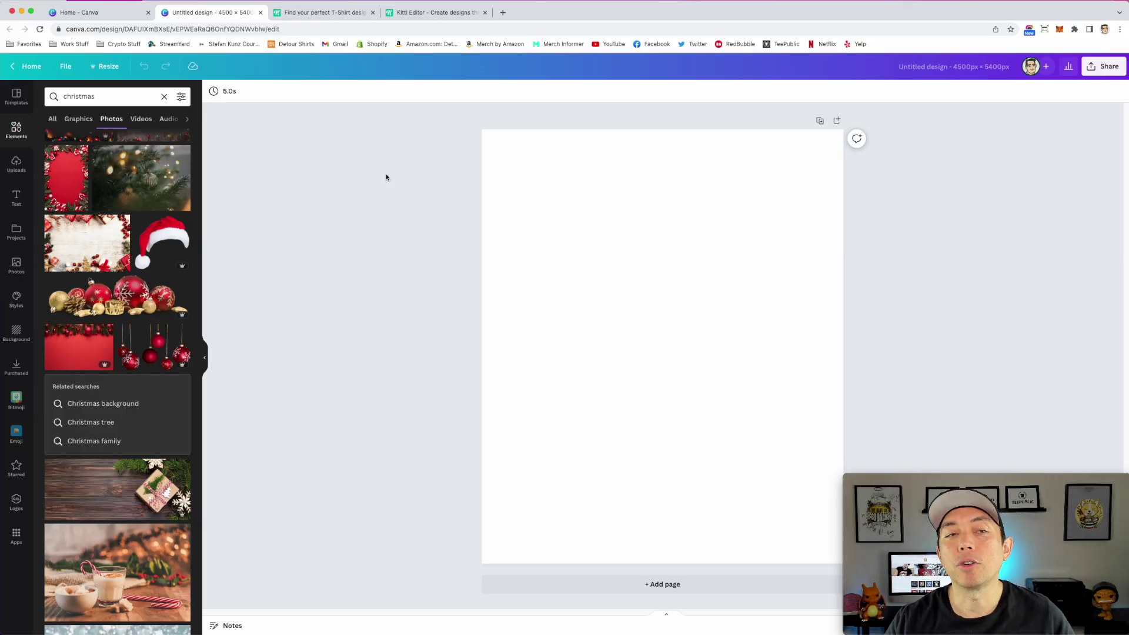
pyautogui.click(112, 98)
pyautogui.write('pat')
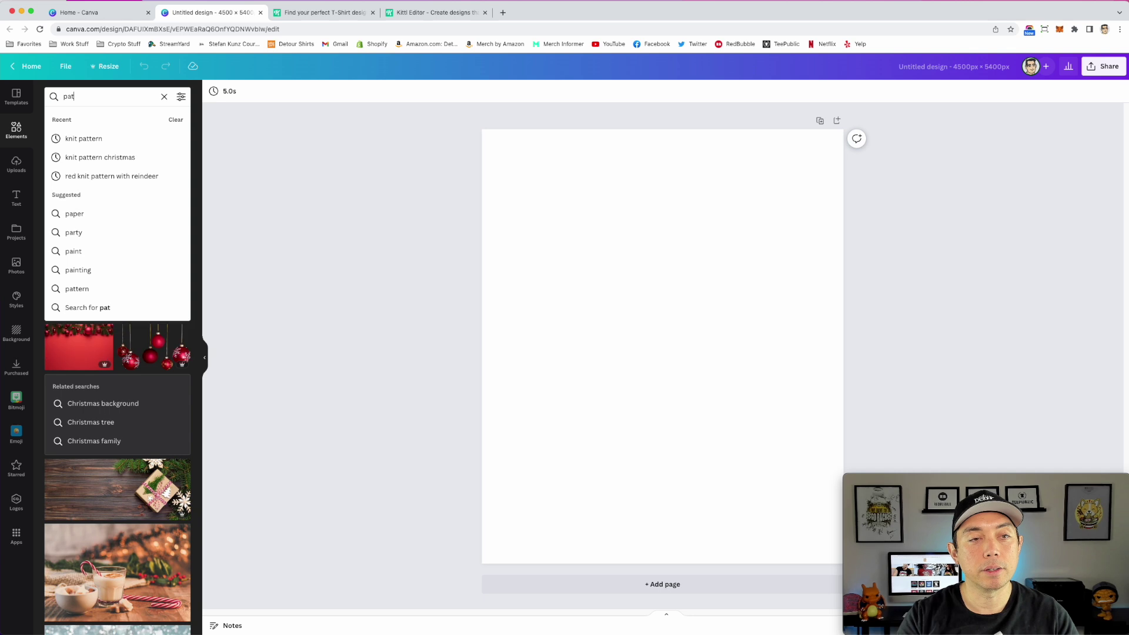
pyautogui.write('terns')
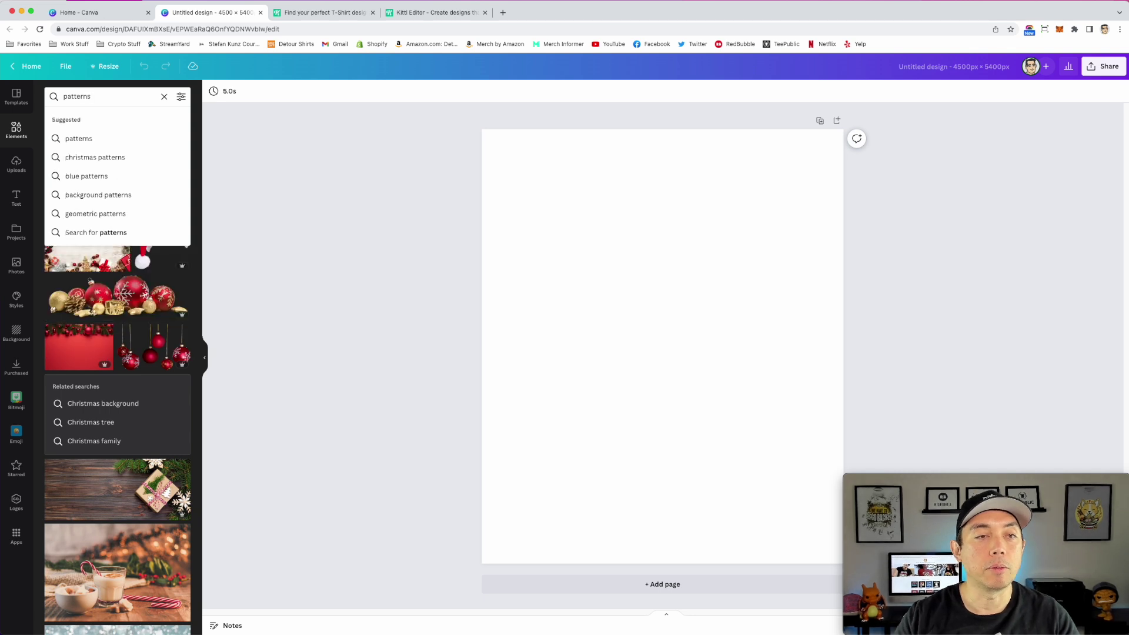
pyautogui.press('Return')
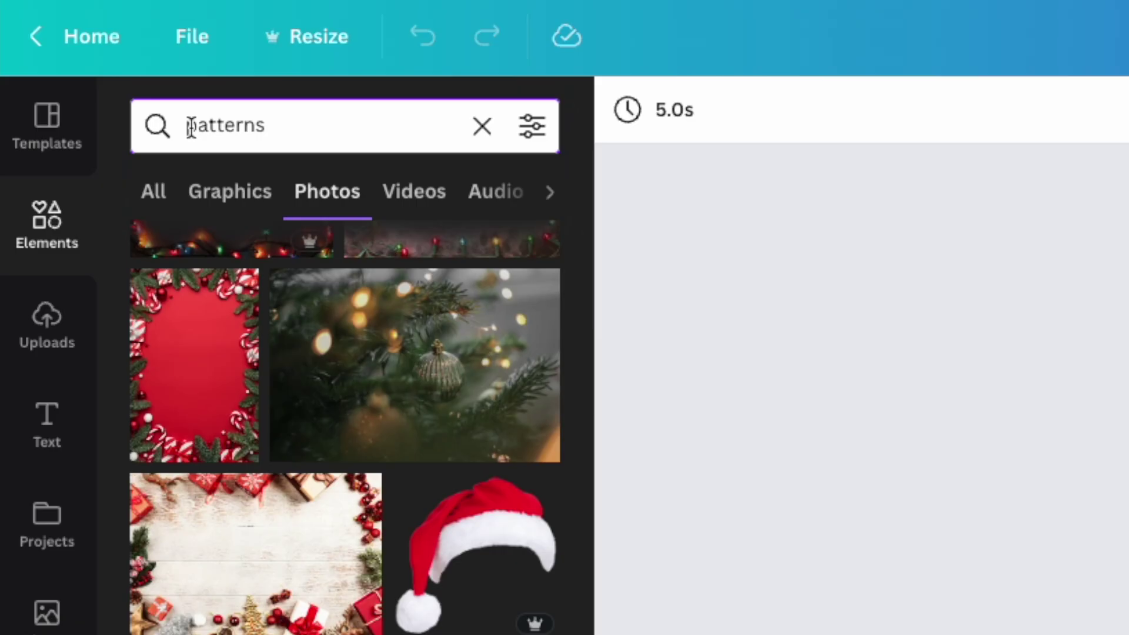
# Refine the Canva photo search to 'christmas patterns' and browse the results.
pyautogui.click(65, 96)
pyautogui.write('christmas')
pyautogui.press('Return')
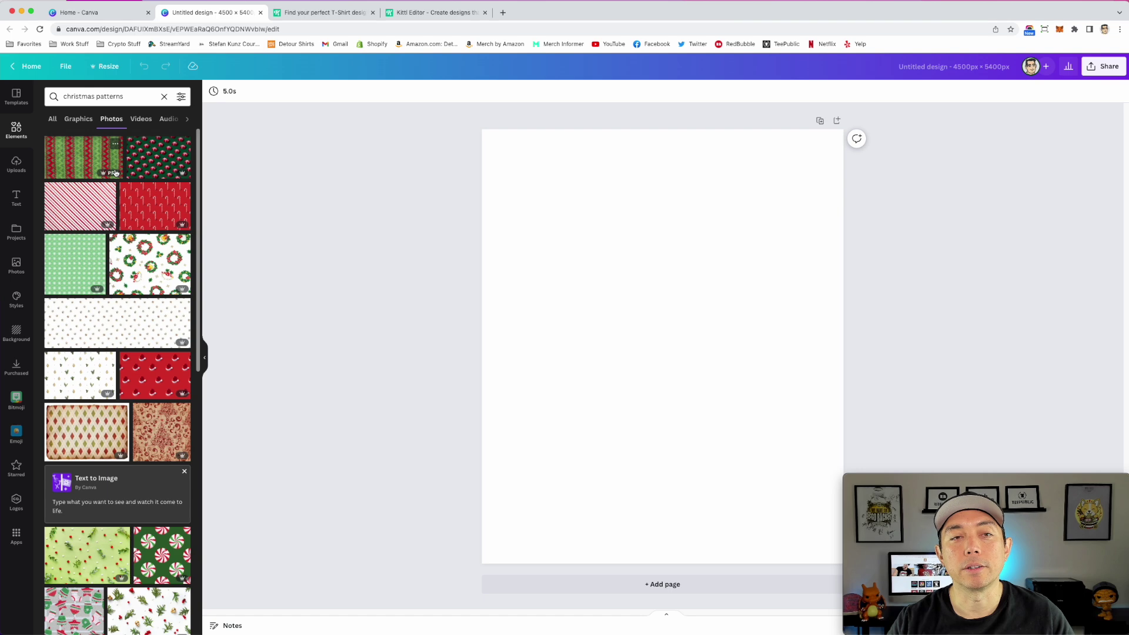
pyautogui.scroll(-3, 115, 172)
pyautogui.scroll(3, 115, 173)
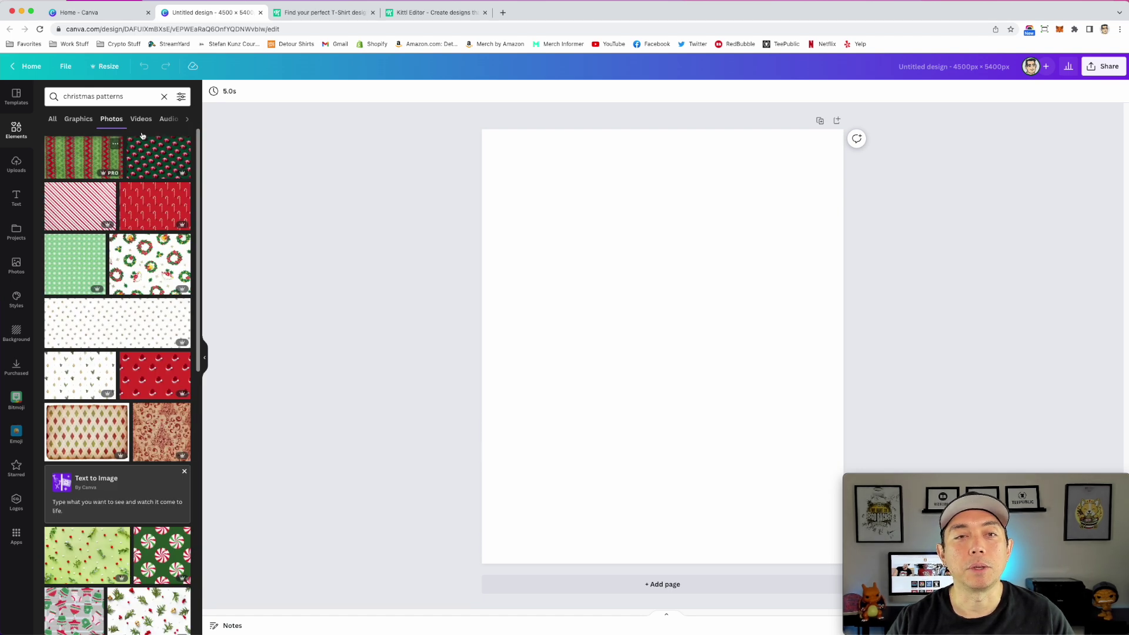
# Back in Kittl, reopen the Elements library and scroll its pattern results.
pyautogui.click(435, 13)
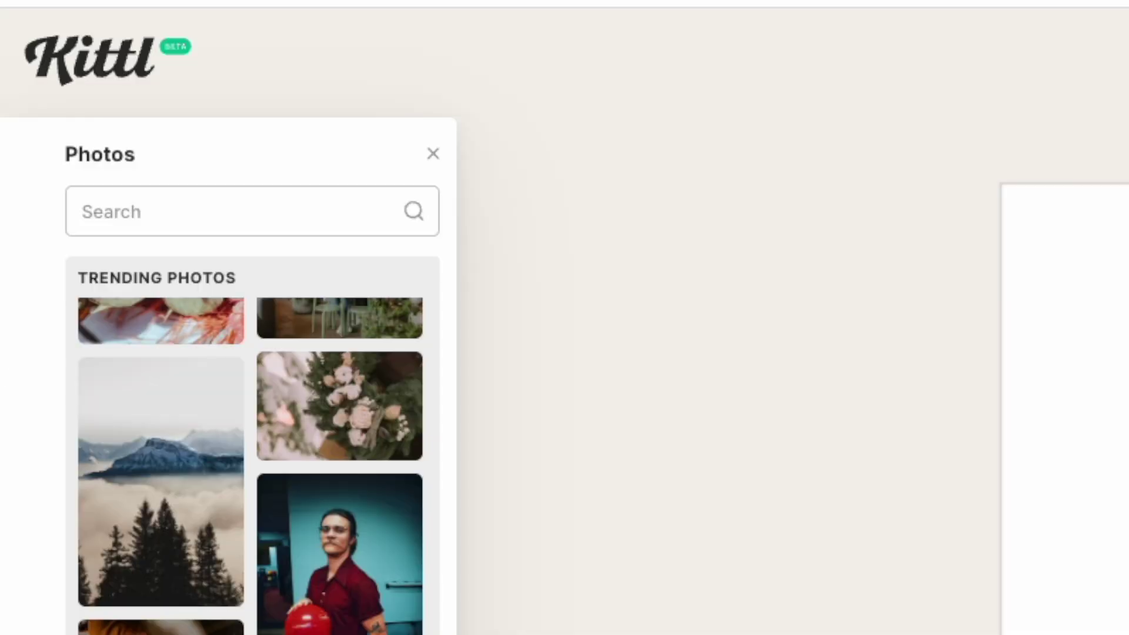
pyautogui.click(10, 347)
pyautogui.scroll(-5, 83, 257)
# Place the wavy cloud-landscape frame on the page and search Canva elements for 'pattern'.
pyautogui.scroll(10, 83, 256)
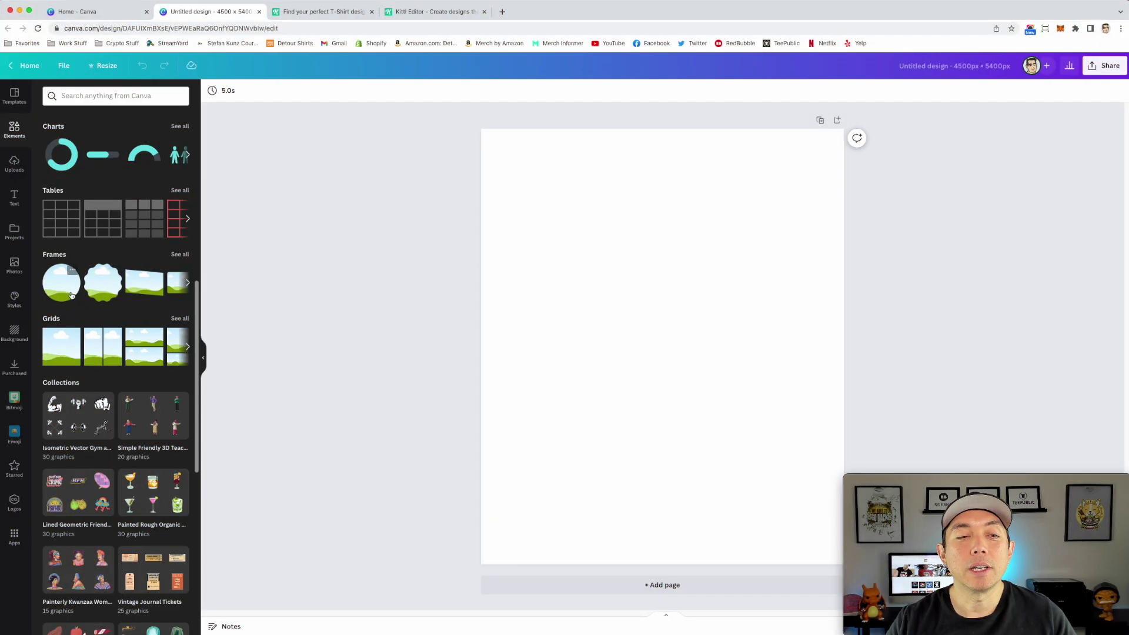
pyautogui.moveTo(108, 292)
pyautogui.mouseDown()
pyautogui.moveTo(411, 292)
pyautogui.moveTo(570, 237)
pyautogui.mouseUp()
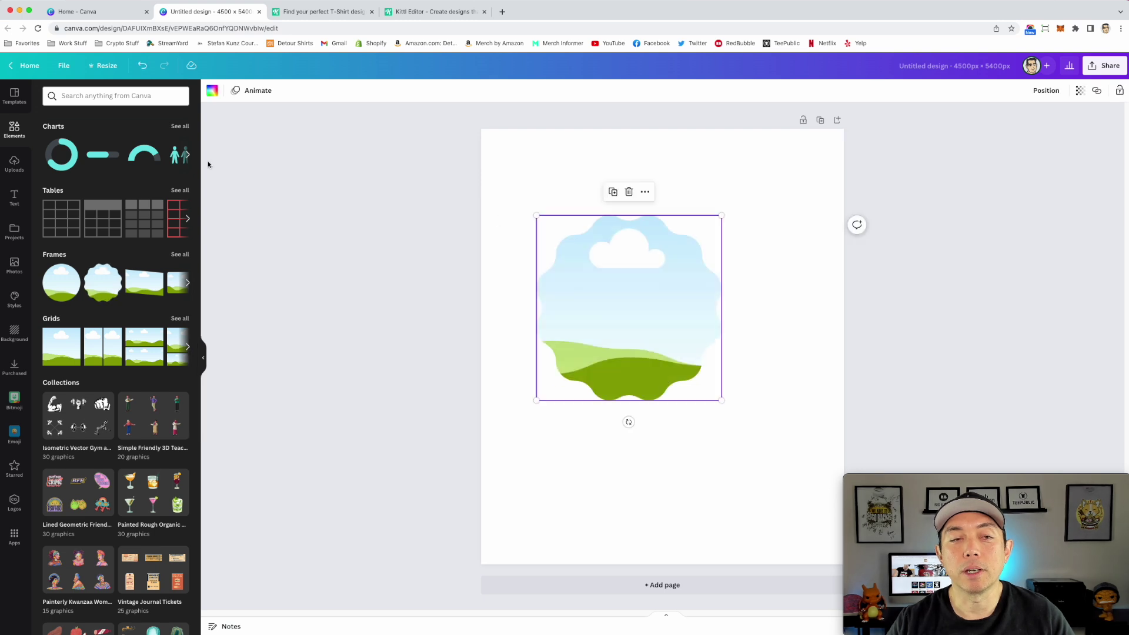
pyautogui.click(89, 95)
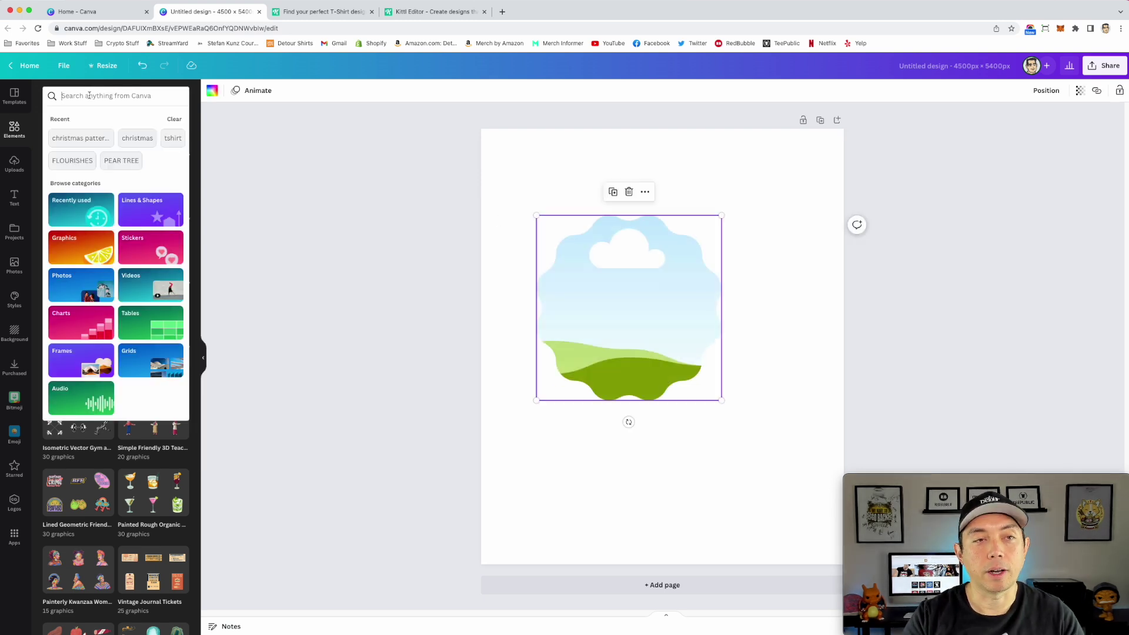
pyautogui.write('pattenrn')
pyautogui.press('Return')
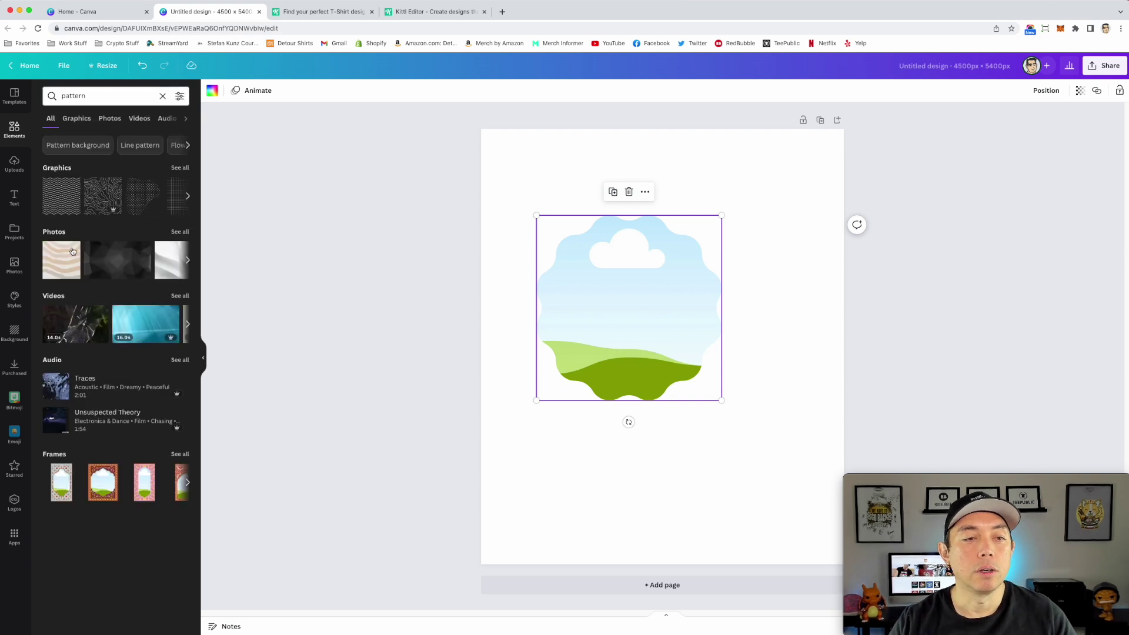
# Fill the scalloped frame with the zebra-stripe photo and move it up and left.
pyautogui.click(62, 265)
pyautogui.moveTo(753, 307); pyautogui.dragTo(695, 331)
pyautogui.click(727, 206)
pyautogui.click(580, 378)
pyautogui.click(637, 156)
pyautogui.click(618, 270)
pyautogui.moveTo(618, 270); pyautogui.dragTo(607, 213)
pyautogui.click(652, 396)
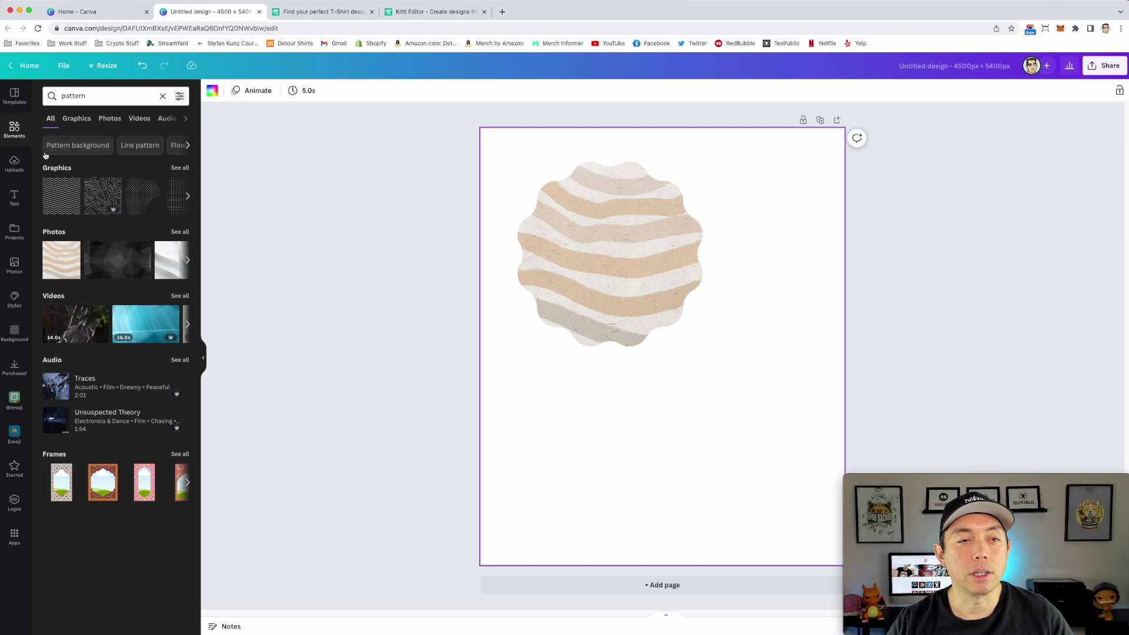
# Add a dotted-circle pattern graphic below the zebra frame and crop its bottom-left corner.
pyautogui.click(77, 118)
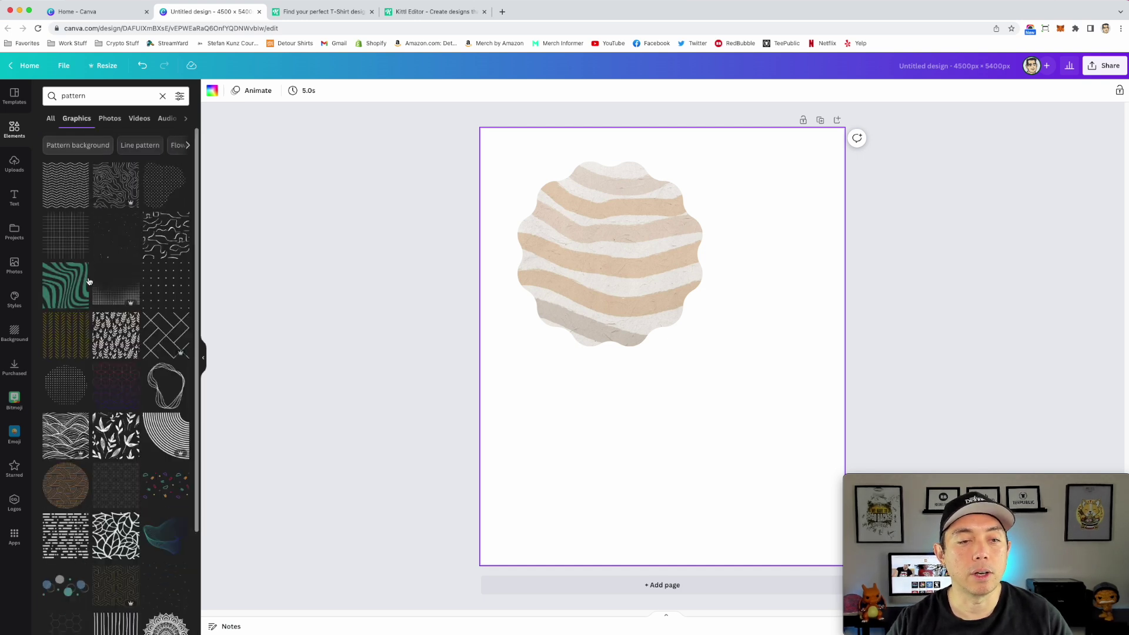
pyautogui.moveTo(89, 399); pyautogui.dragTo(643, 404)
pyautogui.click(287, 90)
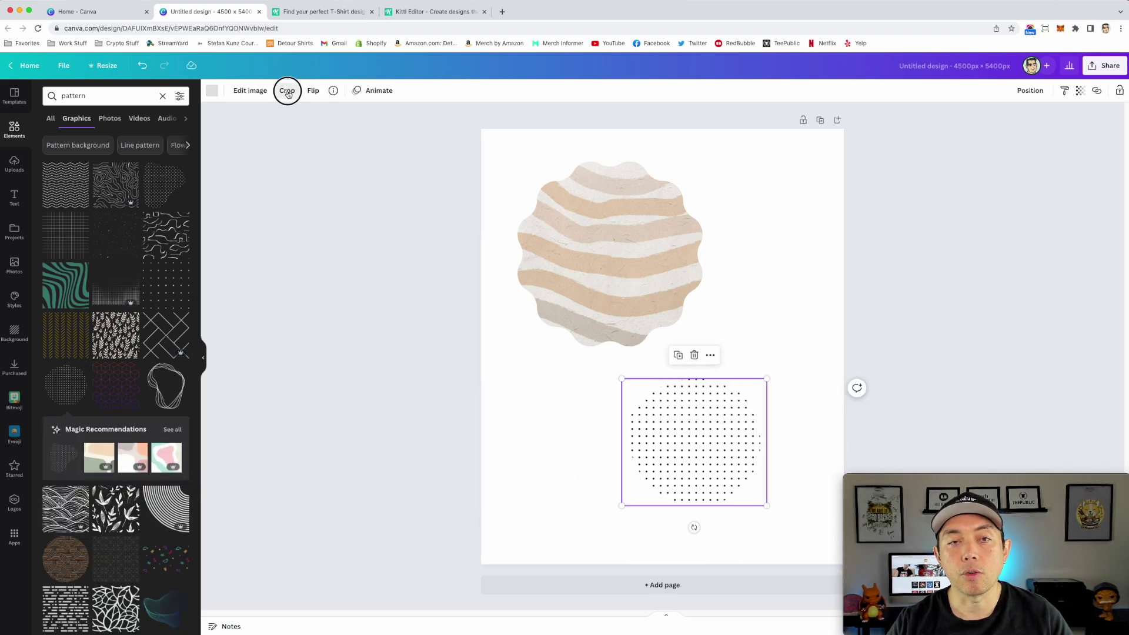
pyautogui.moveTo(622, 504); pyautogui.dragTo(669, 452)
pyautogui.click(757, 333)
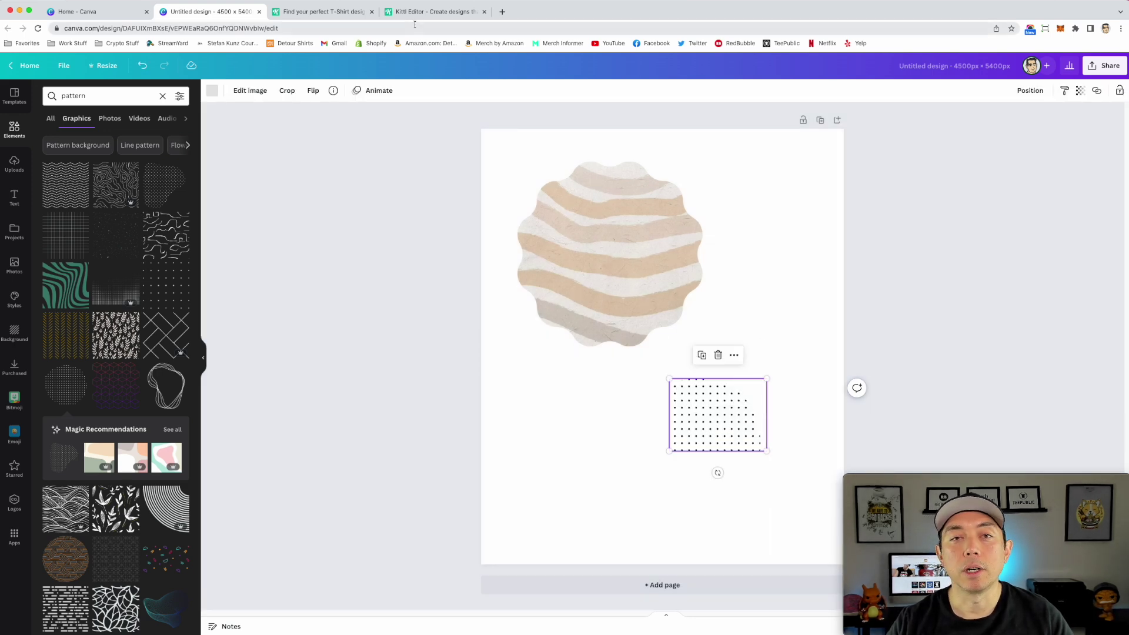
# In Kittl's mushroom design, apply the Distort transformation to the GOOD VIBES headline.
pyautogui.click(426, 11)
pyautogui.click(485, 184)
pyautogui.click(1111, 236)
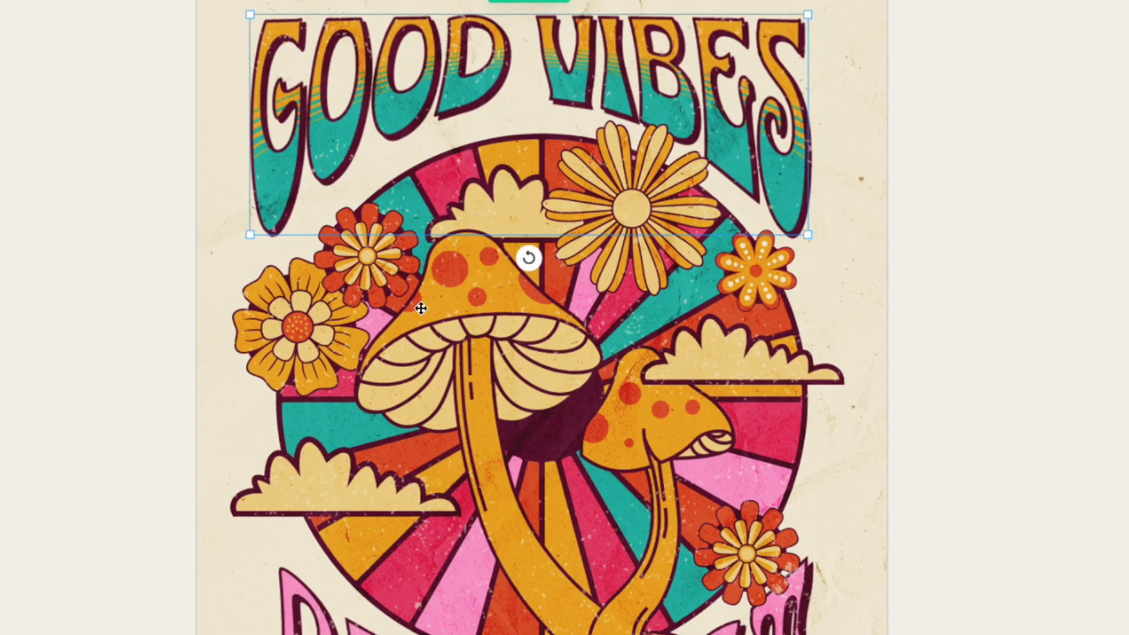
# Move the mushroom illustration up, shrink it, then nudge it down and right.
pyautogui.moveTo(541, 298); pyautogui.dragTo(474, 237)
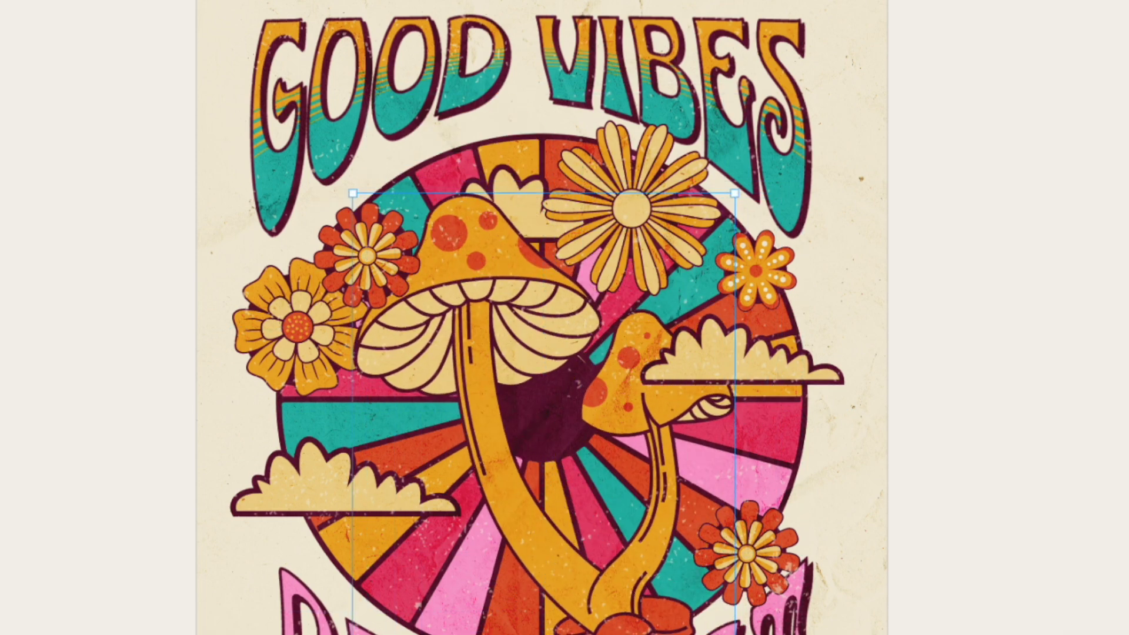
pyautogui.moveTo(734, 634); pyautogui.dragTo(701, 611)
pyautogui.moveTo(468, 357); pyautogui.dragTo(484, 383)
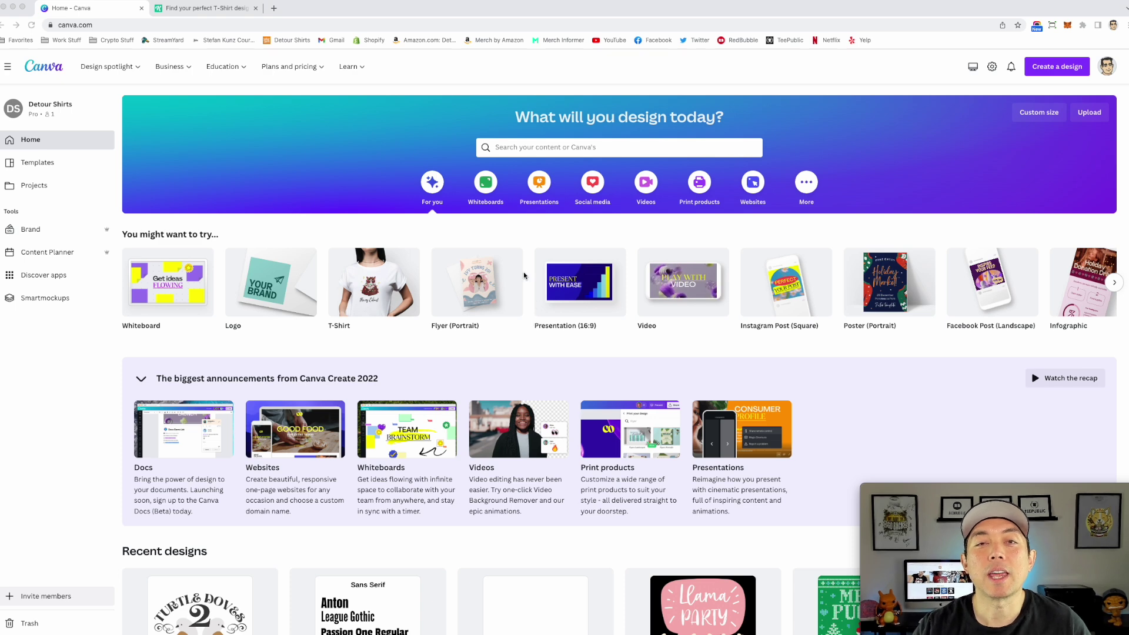
# Scroll Canva's home page, view the Content Planner calendar, then open Discover apps.
pyautogui.scroll(-1, 447, 276)
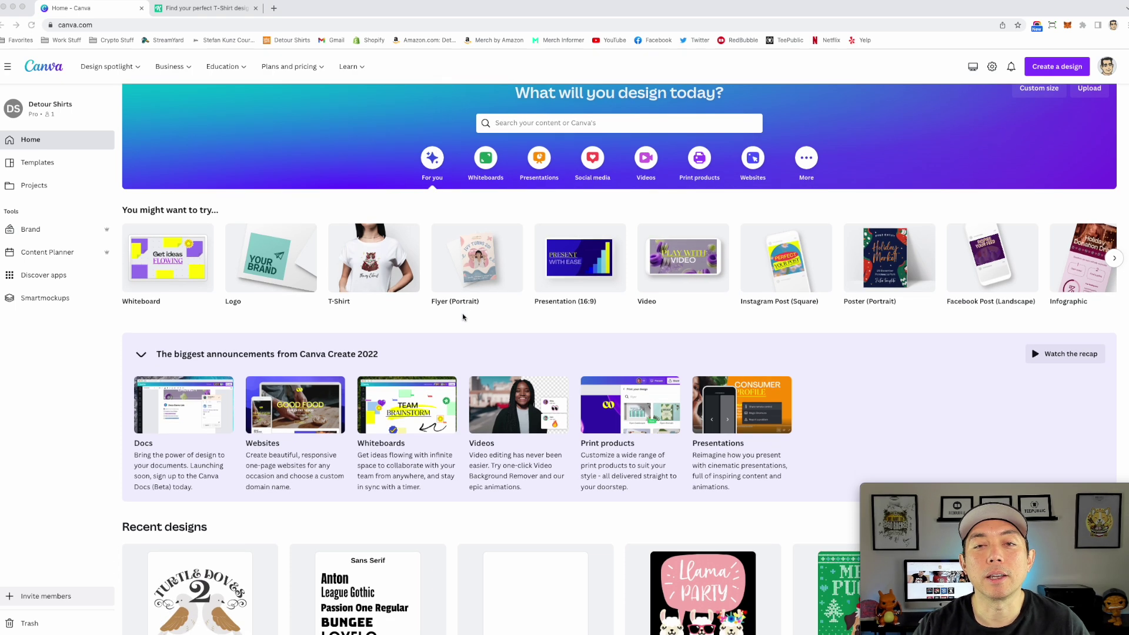
pyautogui.scroll(-2, 462, 318)
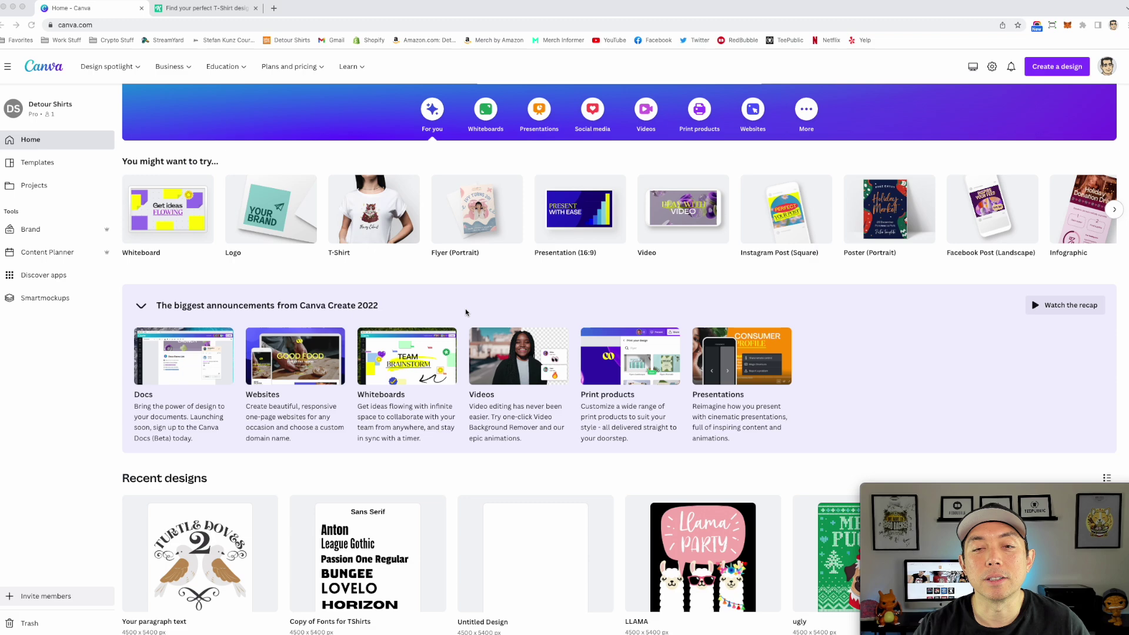
pyautogui.scroll(-2, 260, 198)
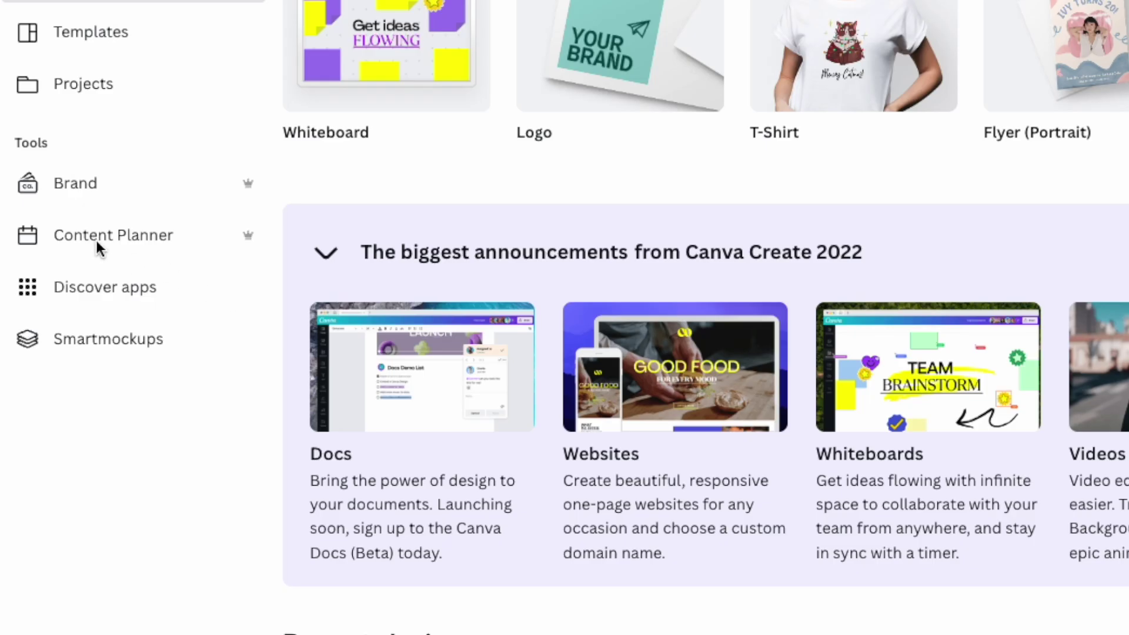
pyautogui.click(138, 236)
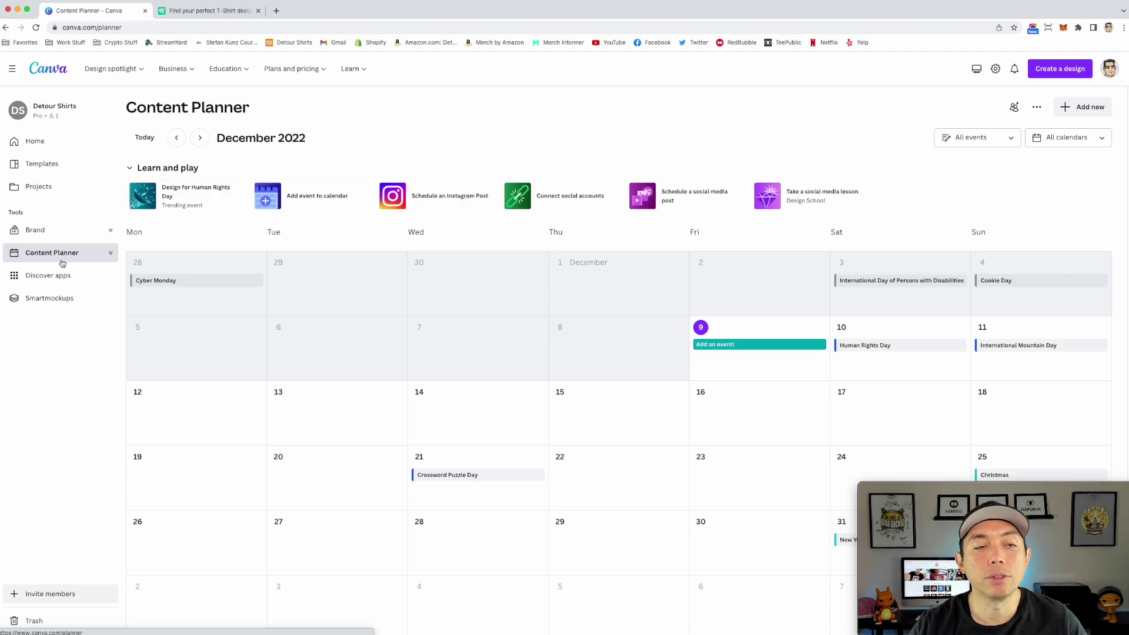
pyautogui.click(54, 276)
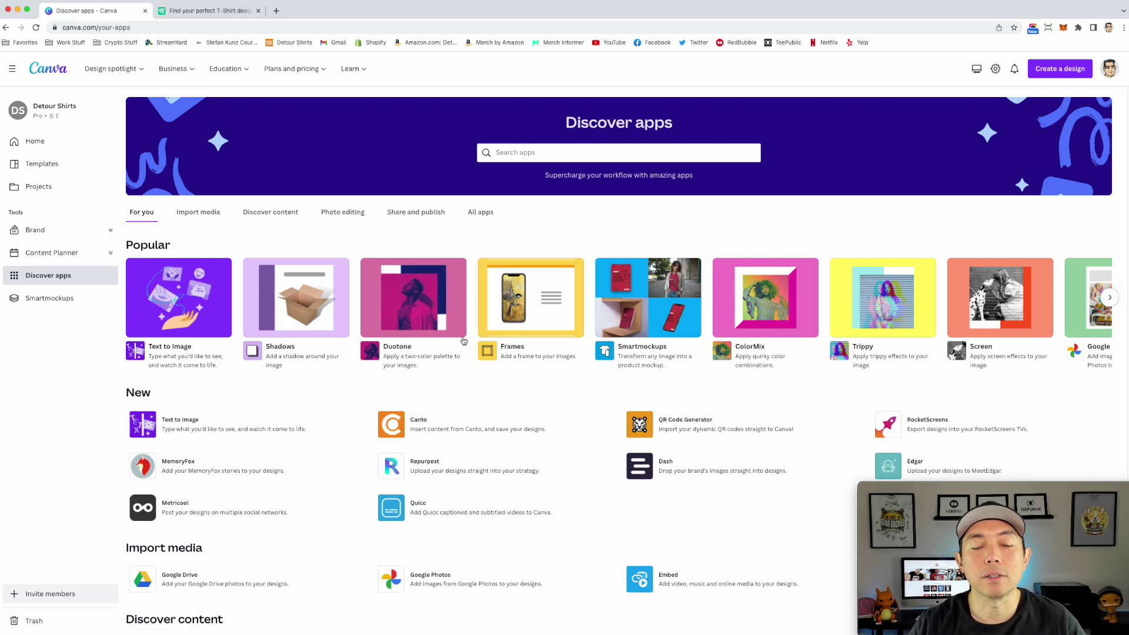
# Scroll Canva's Discover apps page and open Smartmockups from the sidebar.
pyautogui.scroll(-4, 435, 353)
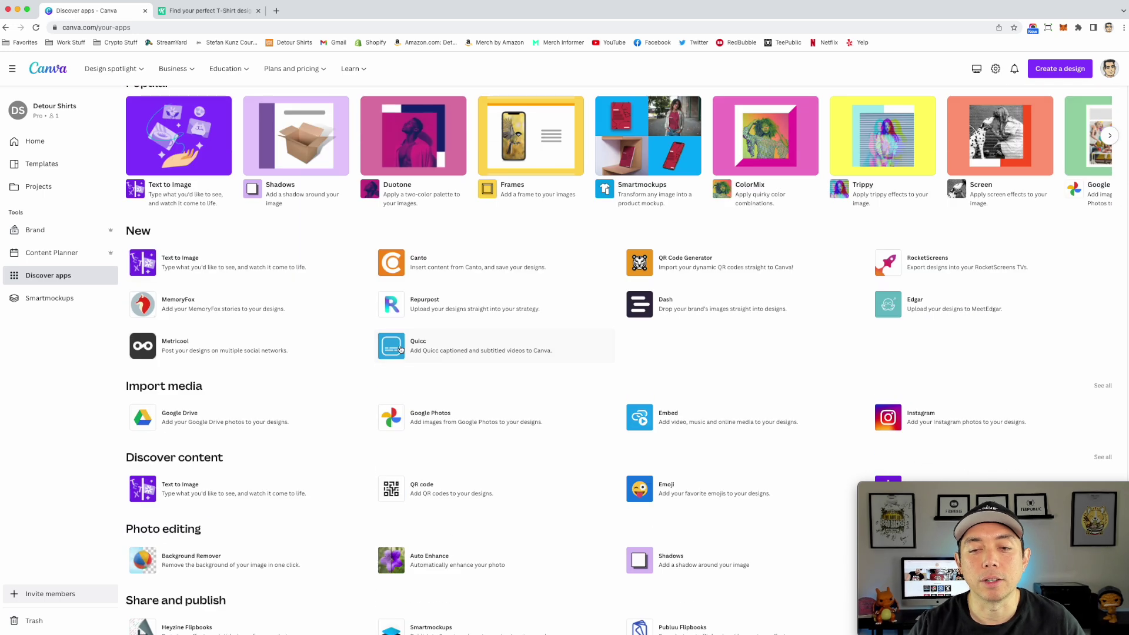
pyautogui.click(70, 298)
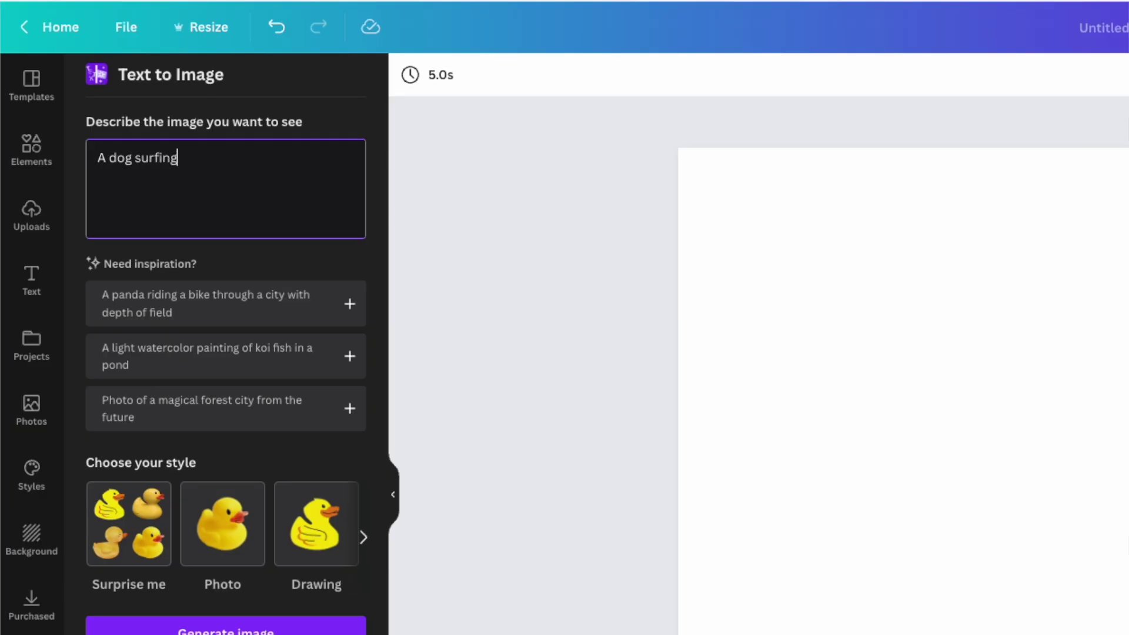
# Generate a surfing-dog image with Text to Image, then return to Kittl's T-shirt gallery.
pyautogui.click(226, 622)
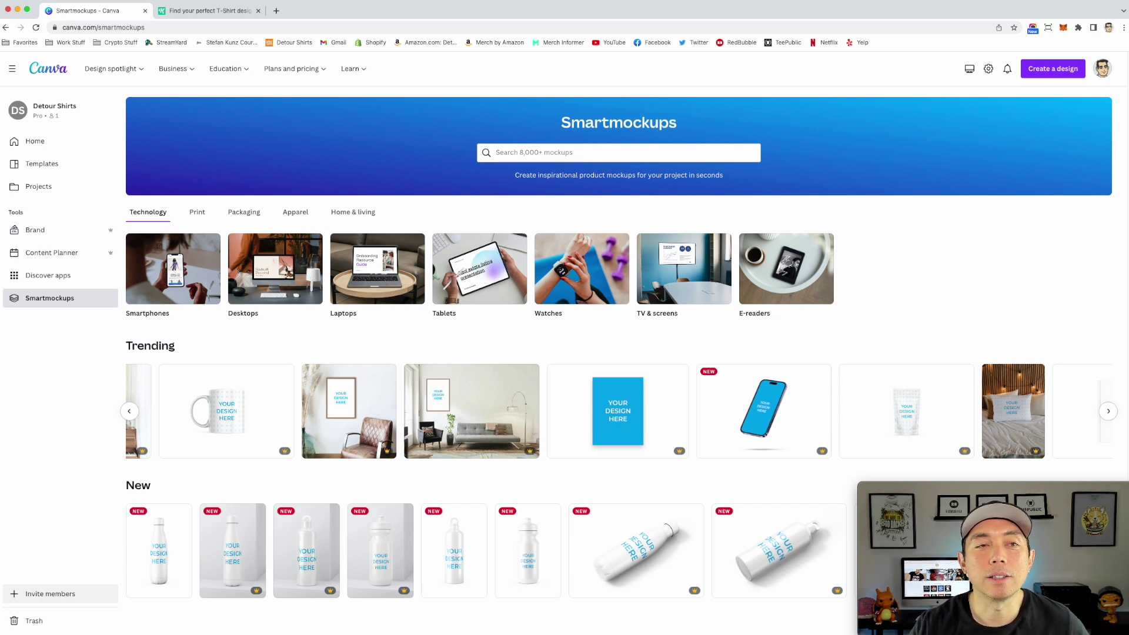
pyautogui.click(172, 11)
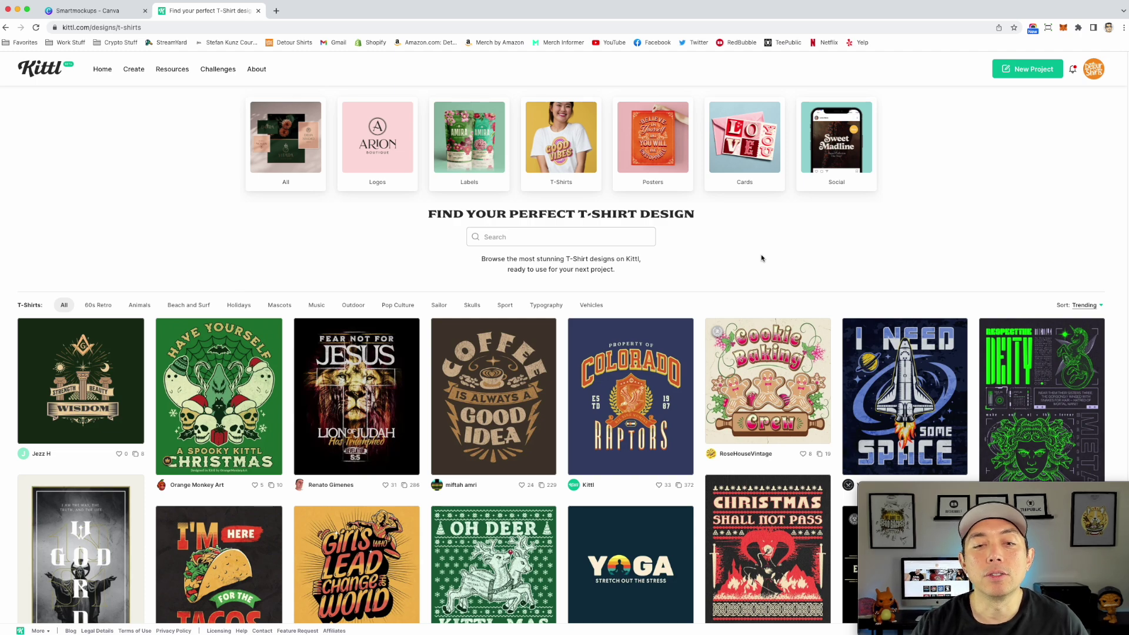
pyautogui.scroll(-4, 675, 364)
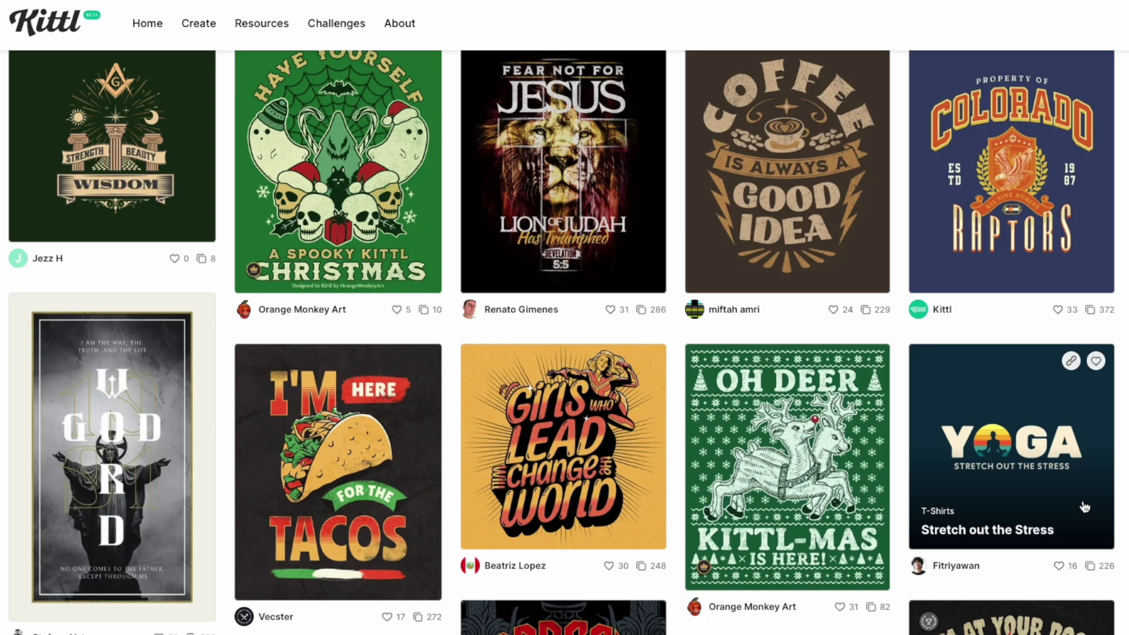
pyautogui.scroll(-1, 565, 429)
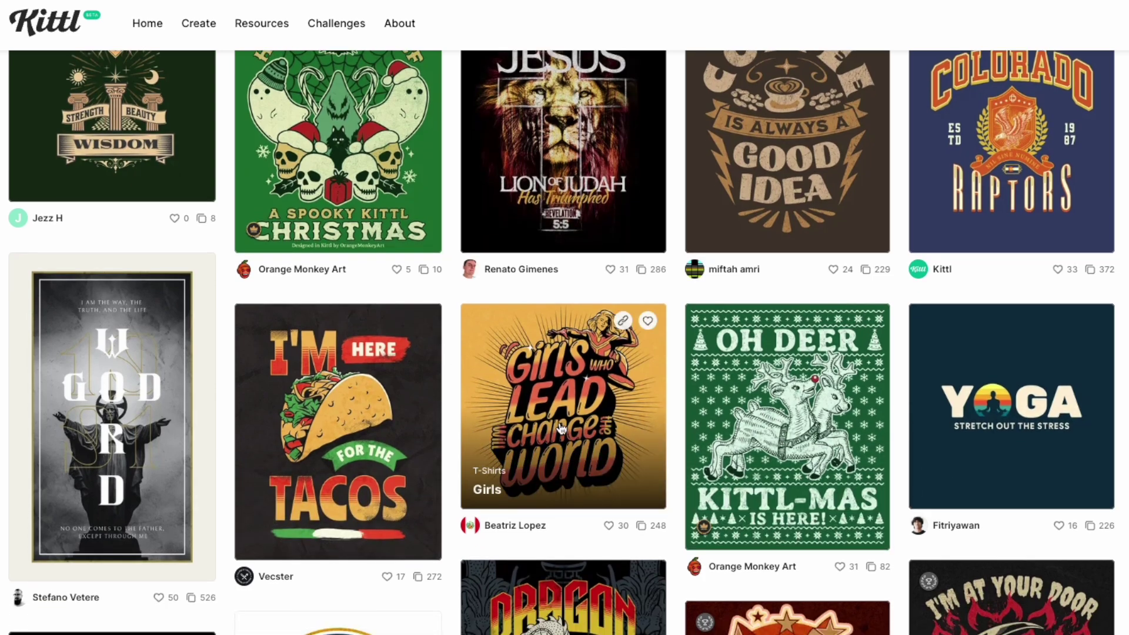
pyautogui.scroll(-2, 562, 429)
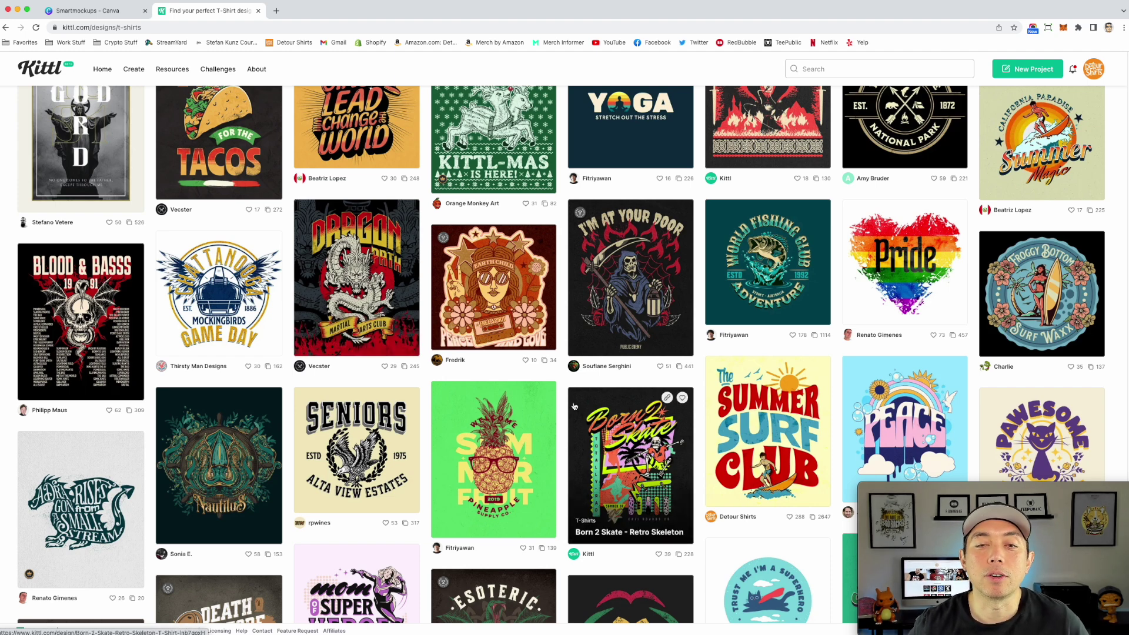
pyautogui.scroll(-1, 575, 406)
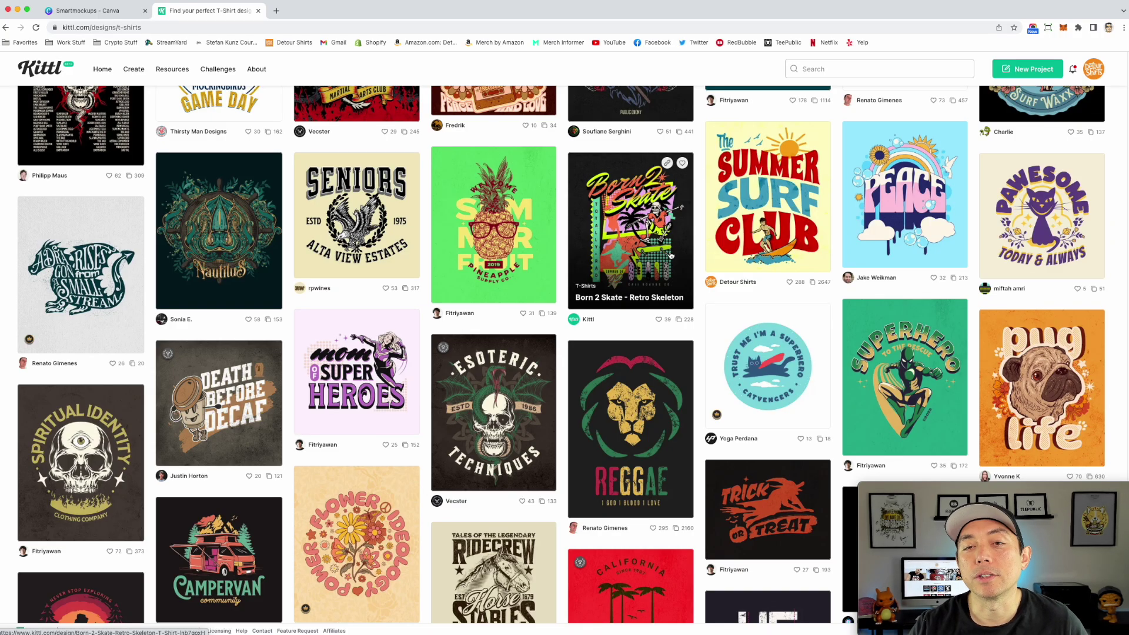
pyautogui.scroll(-1, 472, 366)
pyautogui.scroll(-5, 472, 366)
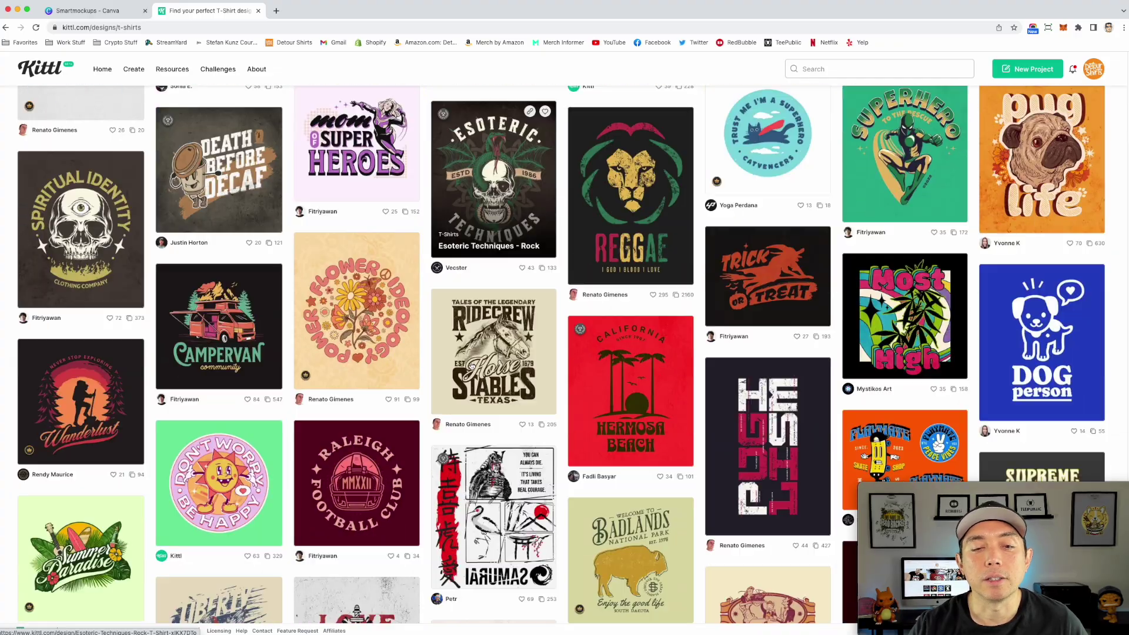
pyautogui.scroll(-6, 812, 383)
pyautogui.scroll(-9, 812, 383)
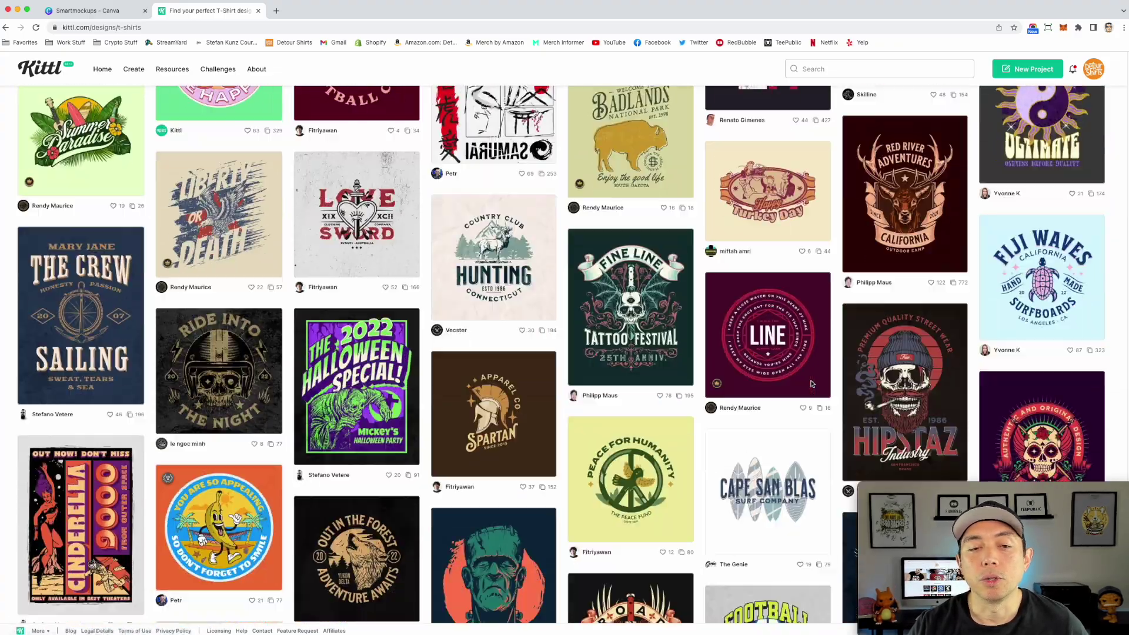
pyautogui.scroll(4, 788, 378)
pyautogui.scroll(20, 788, 378)
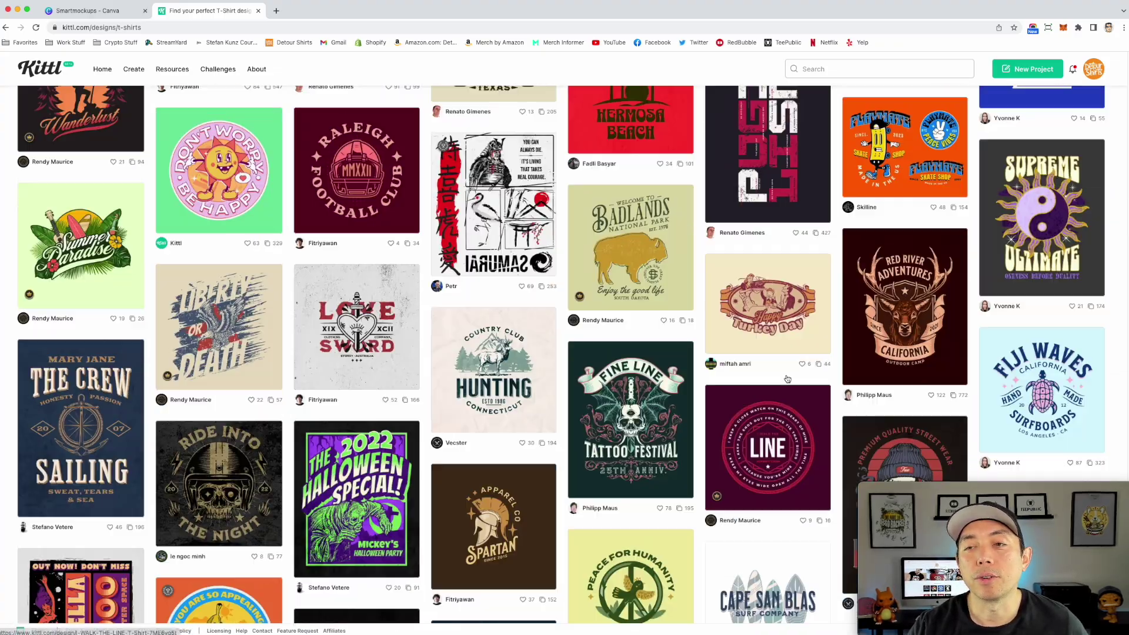
pyautogui.scroll(6, 787, 379)
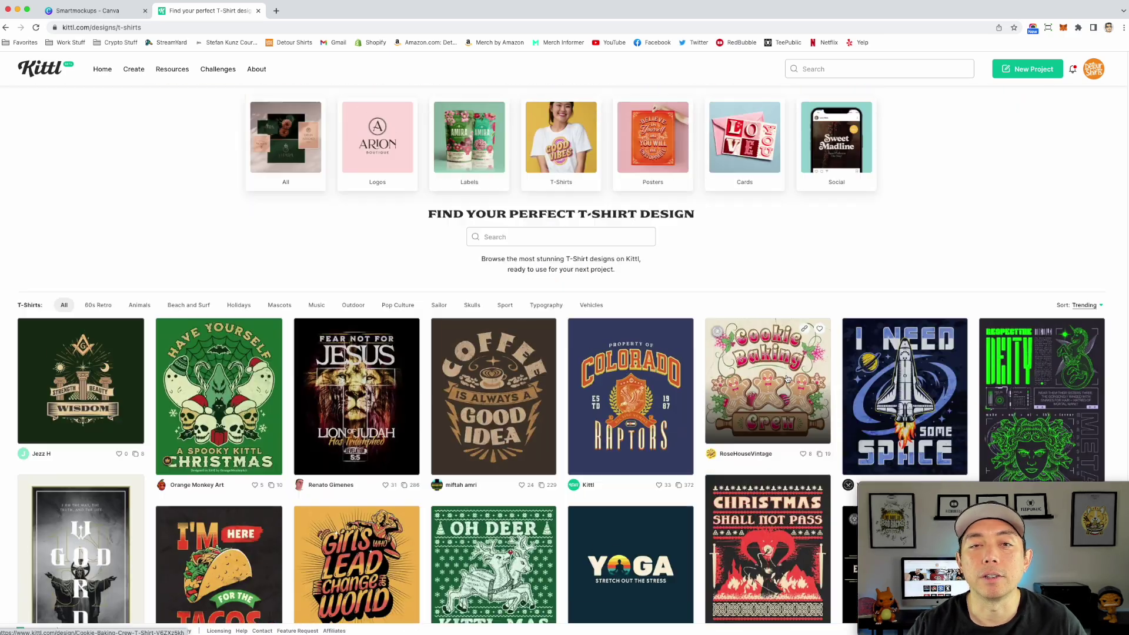